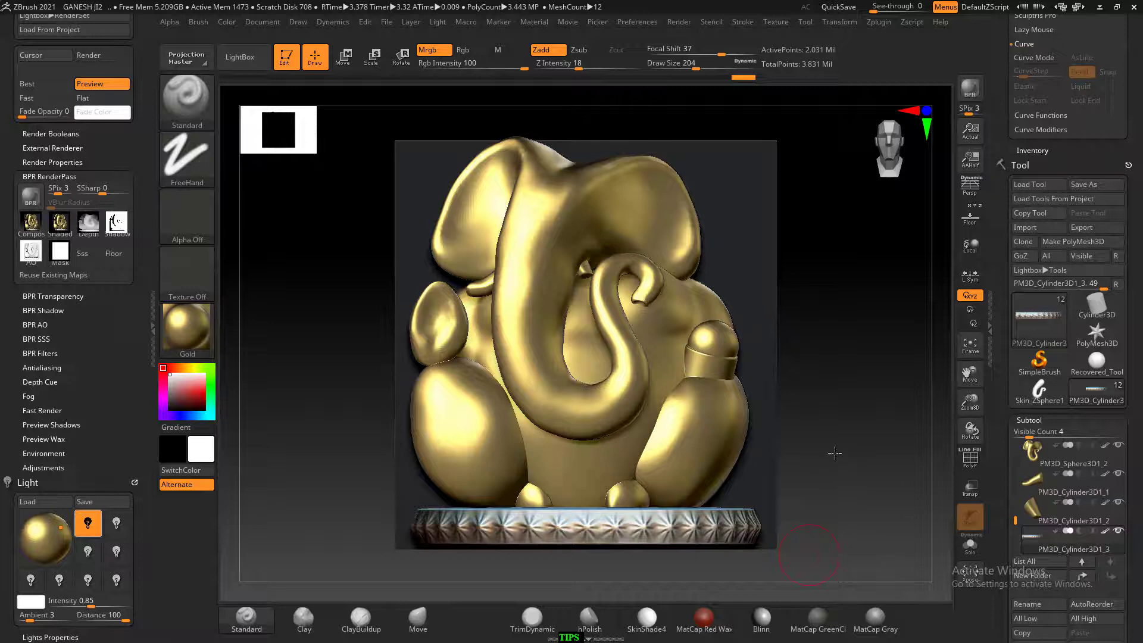
# Step: Replace the Ganesh sculpt with the DemoHeadFemale project from LightBox, answering the save prompt
pyautogui.moveTo(835, 453); pyautogui.dragTo(855, 458)
pyautogui.press(',')
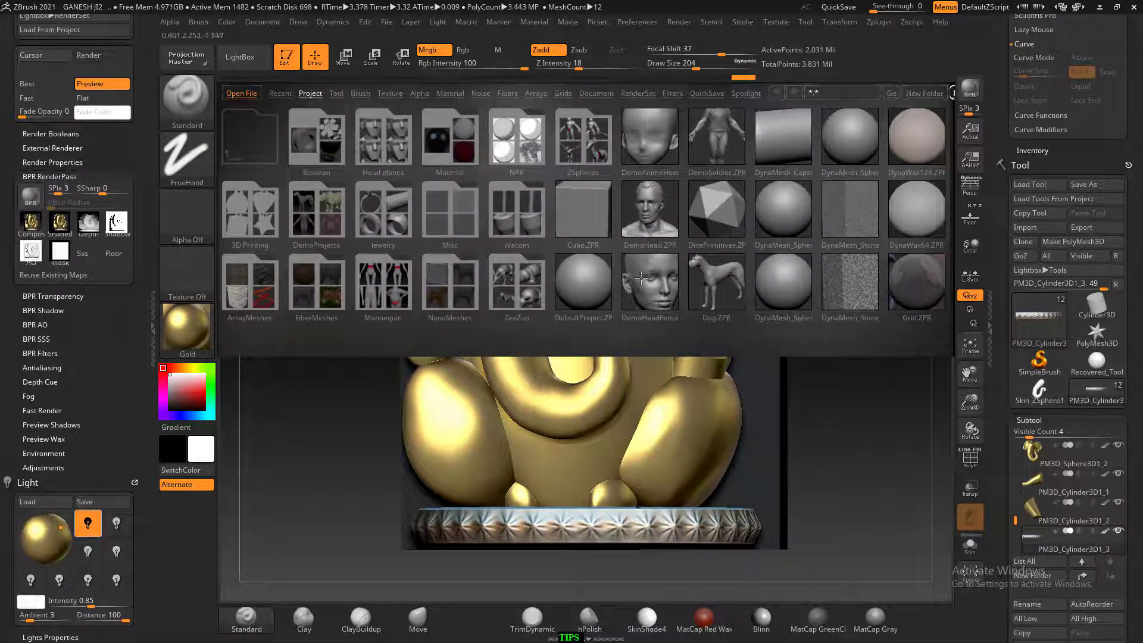
pyautogui.doubleClick(650, 281)
pyautogui.click(614, 358)
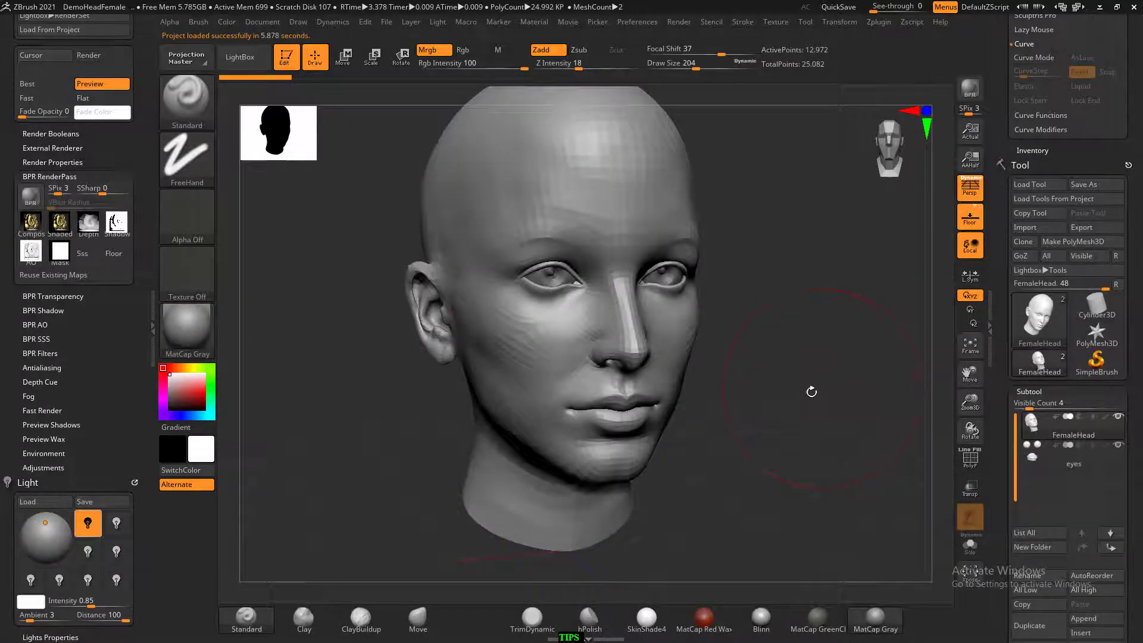
pyautogui.moveTo(808, 390)
pyautogui.mouseDown()
pyautogui.moveTo(853, 368)
pyautogui.moveTo(837, 391)
pyautogui.moveTo(821, 365)
pyautogui.moveTo(793, 369)
pyautogui.mouseUp()
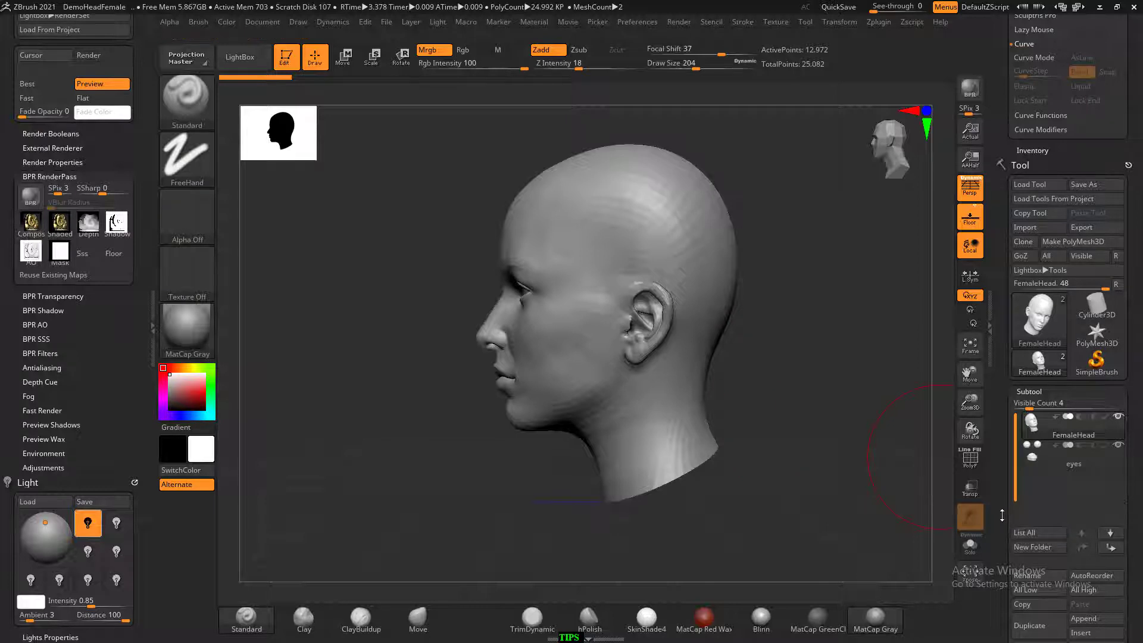
pyautogui.moveTo(1005, 521); pyautogui.dragTo(1003, 461)
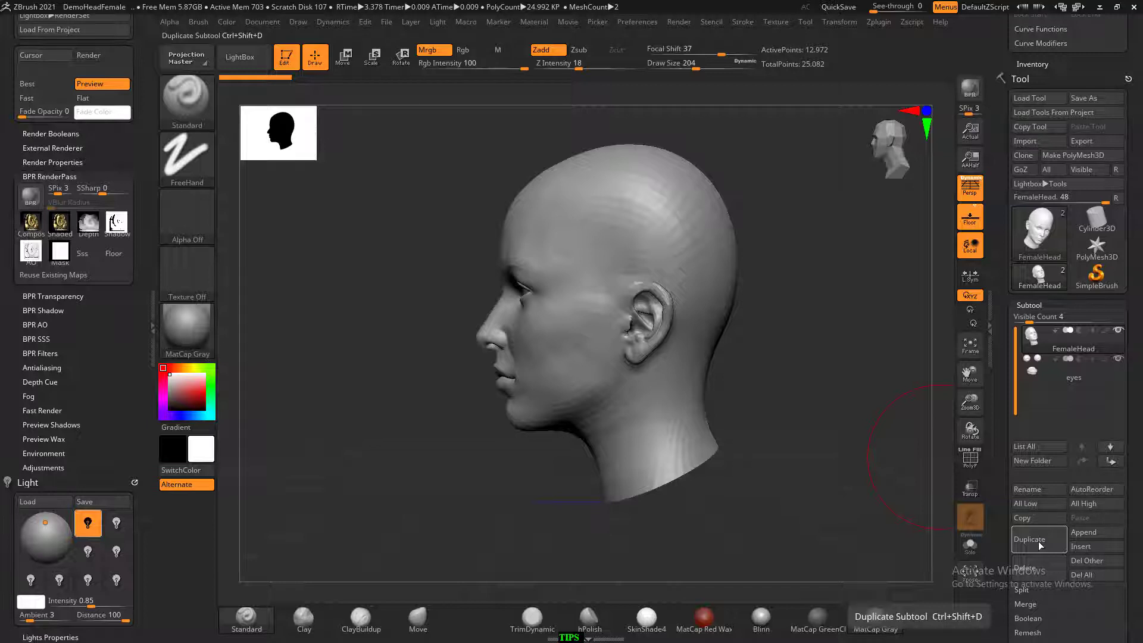
pyautogui.hotkey('ctrl', 'shift')
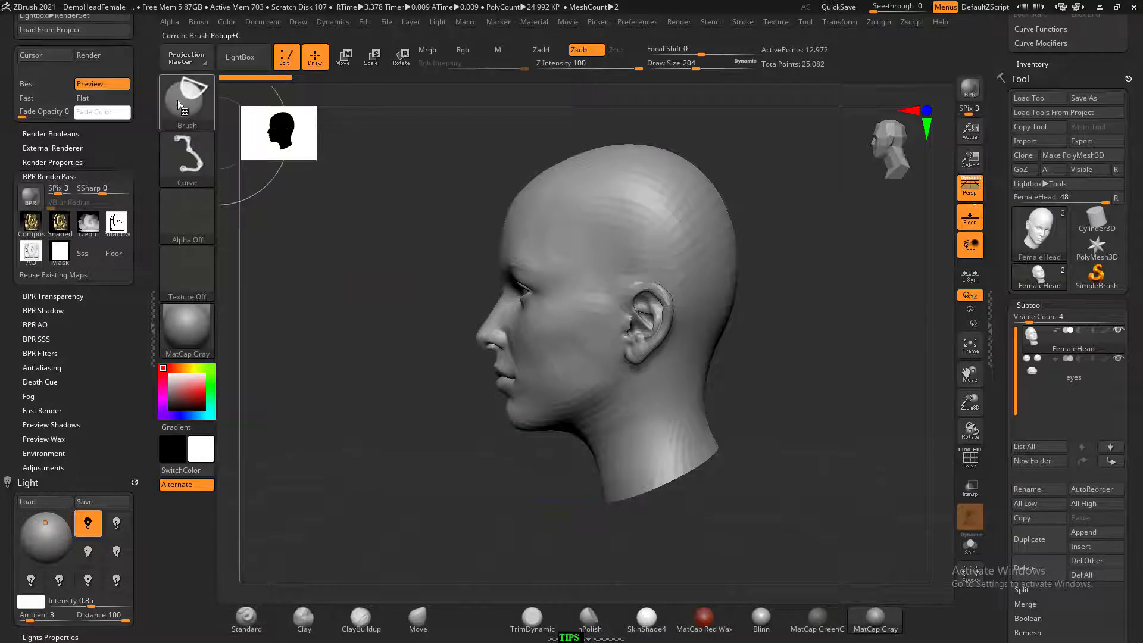
pyautogui.keyDown('ctrl'); pyautogui.keyDown('shift'); pyautogui.moveTo(595, 113); pyautogui.dragTo(576, 595); pyautogui.keyUp('shift'); pyautogui.keyUp('ctrl')
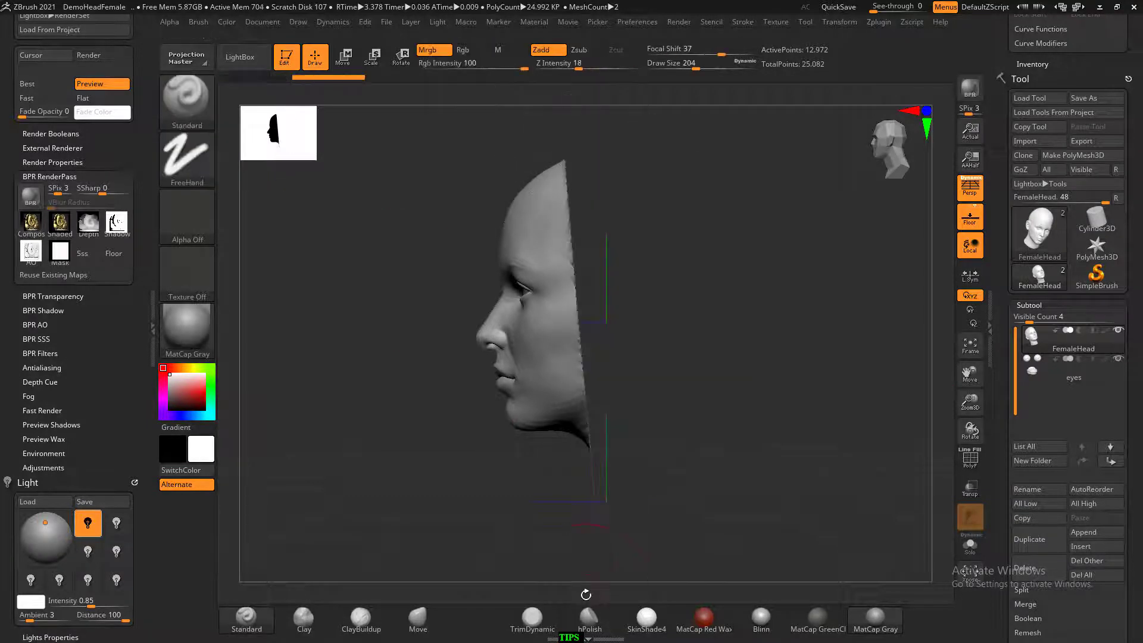
pyautogui.moveTo(746, 436)
pyautogui.mouseDown()
pyautogui.moveTo(689, 449)
pyautogui.moveTo(815, 421)
pyautogui.moveTo(800, 411)
pyautogui.moveTo(830, 404)
pyautogui.mouseUp()
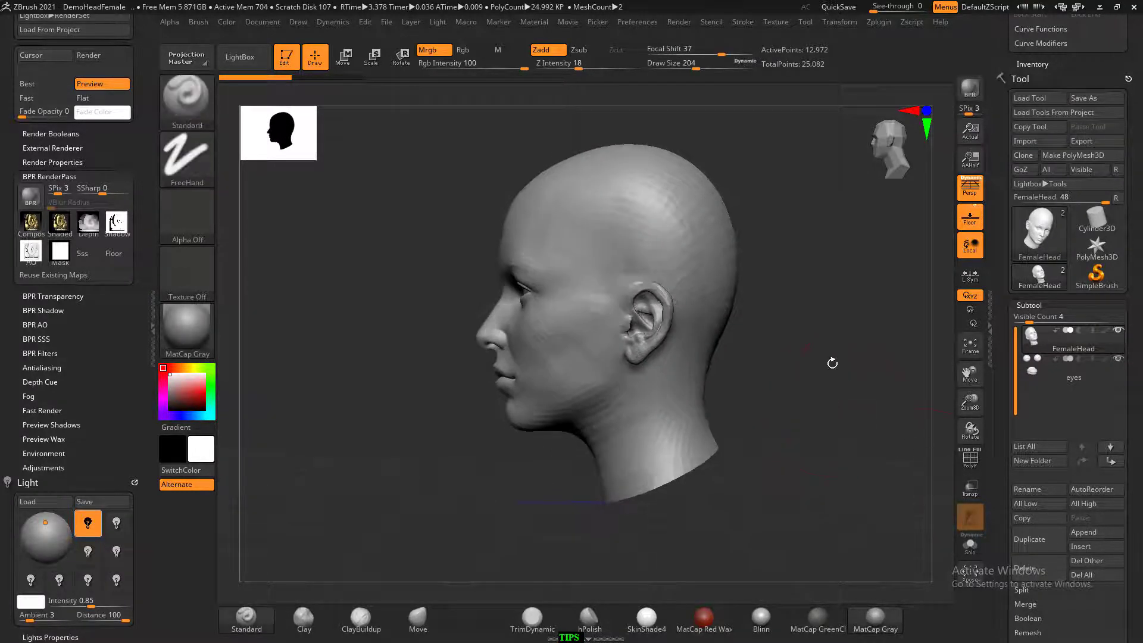
pyautogui.hotkey('ctrl', 'shift')
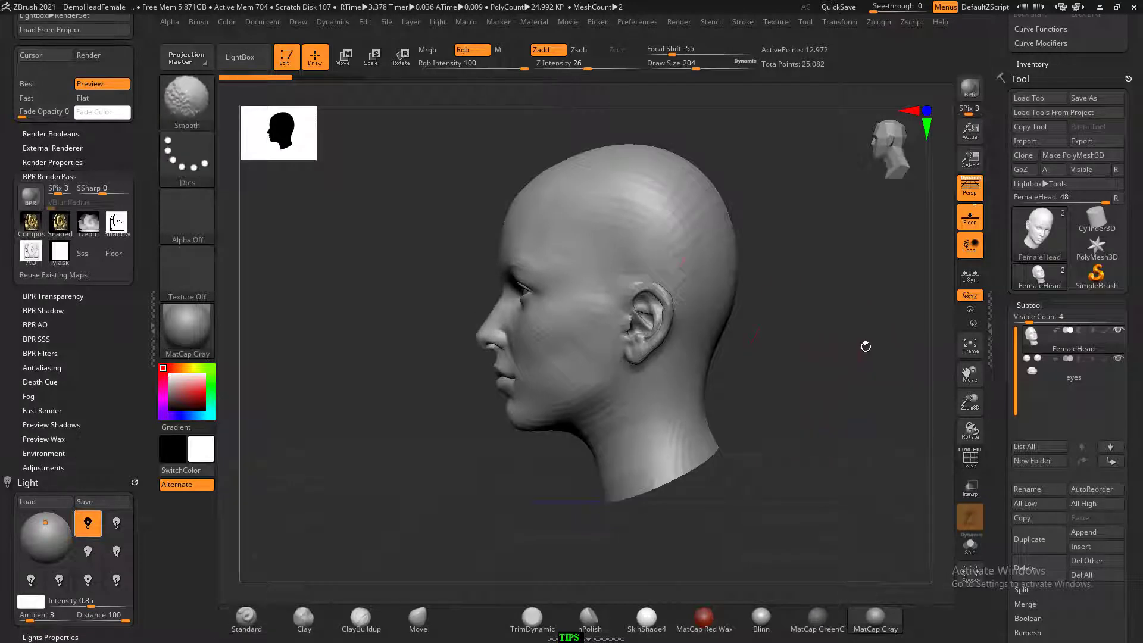
pyautogui.moveTo(553, 124)
pyautogui.keyDown('ctrl'); pyautogui.keyDown('shift'); pyautogui.mouseDown()
pyautogui.moveTo(606, 179)
pyautogui.moveTo(619, 399)
pyautogui.moveTo(557, 442)
pyautogui.mouseUp(); pyautogui.keyUp('shift'); pyautogui.keyUp('ctrl')
pyautogui.moveTo(720, 369); pyautogui.dragTo(786, 323)
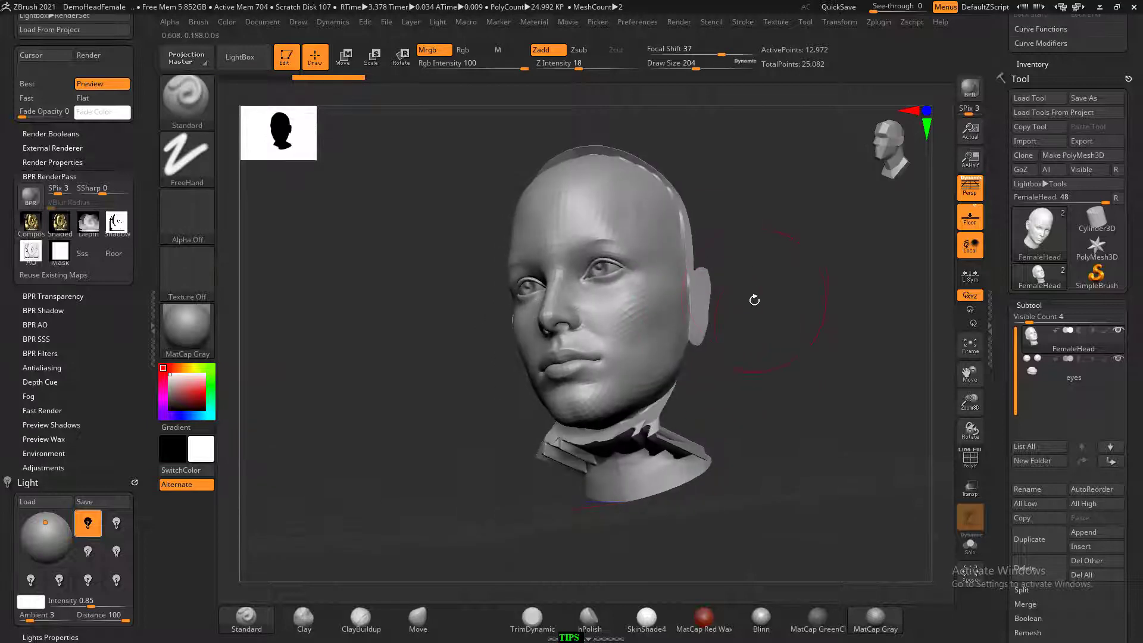
pyautogui.moveTo(788, 273)
pyautogui.mouseDown()
pyautogui.moveTo(706, 363)
pyautogui.moveTo(816, 298)
pyautogui.moveTo(559, 293)
pyautogui.mouseUp()
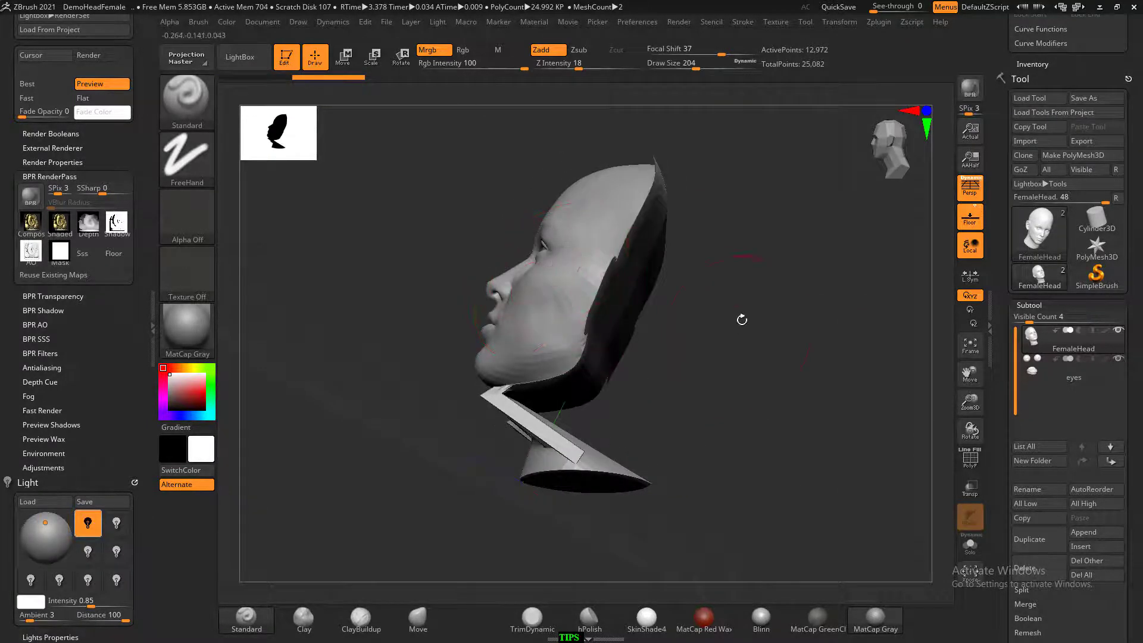
pyautogui.moveTo(740, 319)
pyautogui.mouseDown()
pyautogui.moveTo(828, 328)
pyautogui.moveTo(801, 317)
pyautogui.mouseUp()
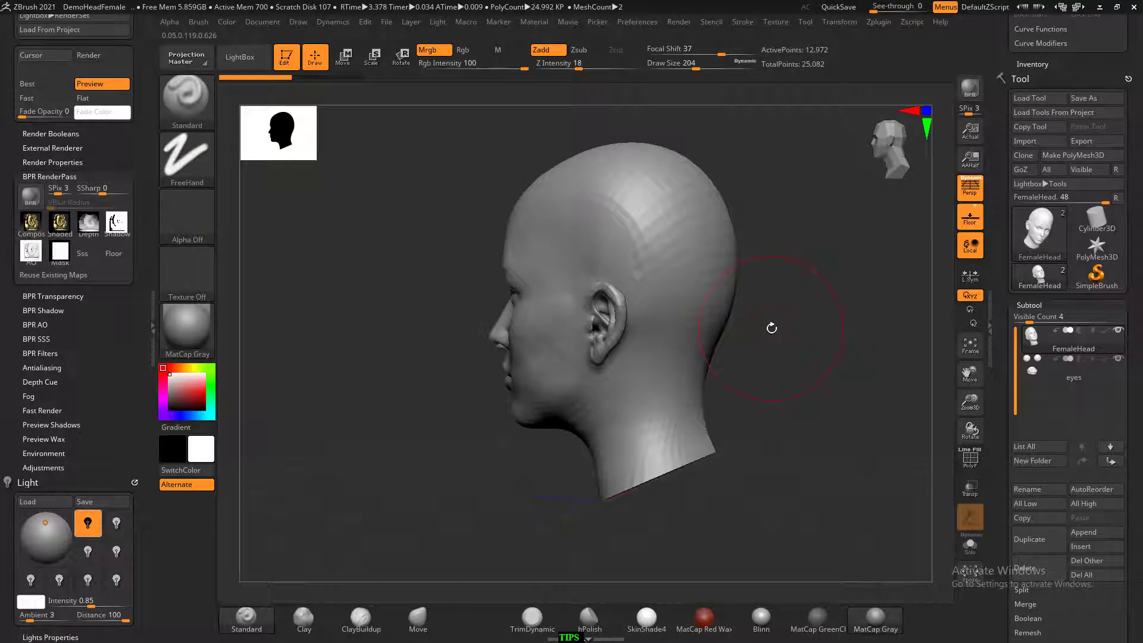
# Step: Smooth the neck and show the polygroup wireframe in a three-quarter view
pyautogui.keyDown('shift'); pyautogui.moveTo(653, 390); pyautogui.dragTo(658, 420); pyautogui.keyUp('shift')
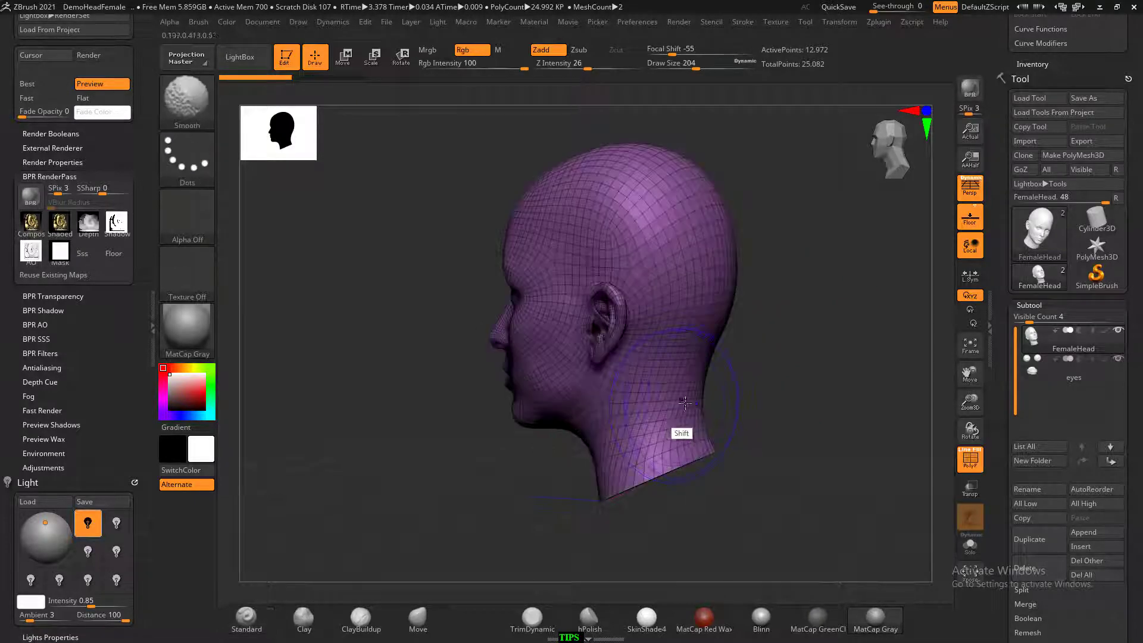
pyautogui.moveTo(753, 393); pyautogui.dragTo(800, 358)
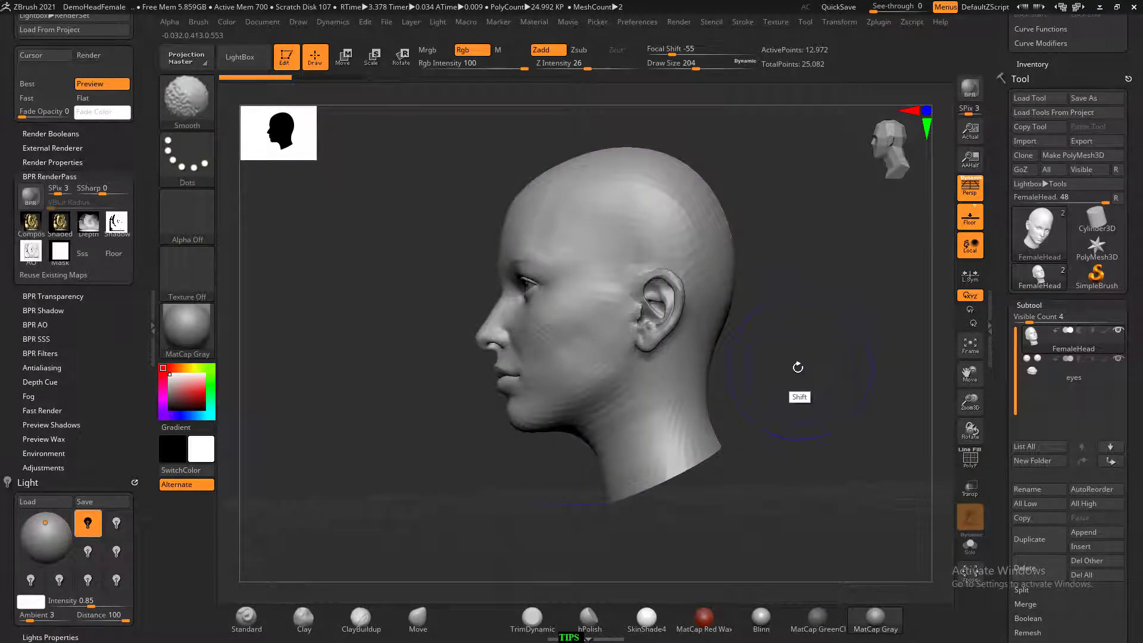
pyautogui.hotkey('shift', 'f')
# Step: Box the face with the SelectRect brush and group it with Ctrl+W
pyautogui.hotkey('ctrl', 'shift')
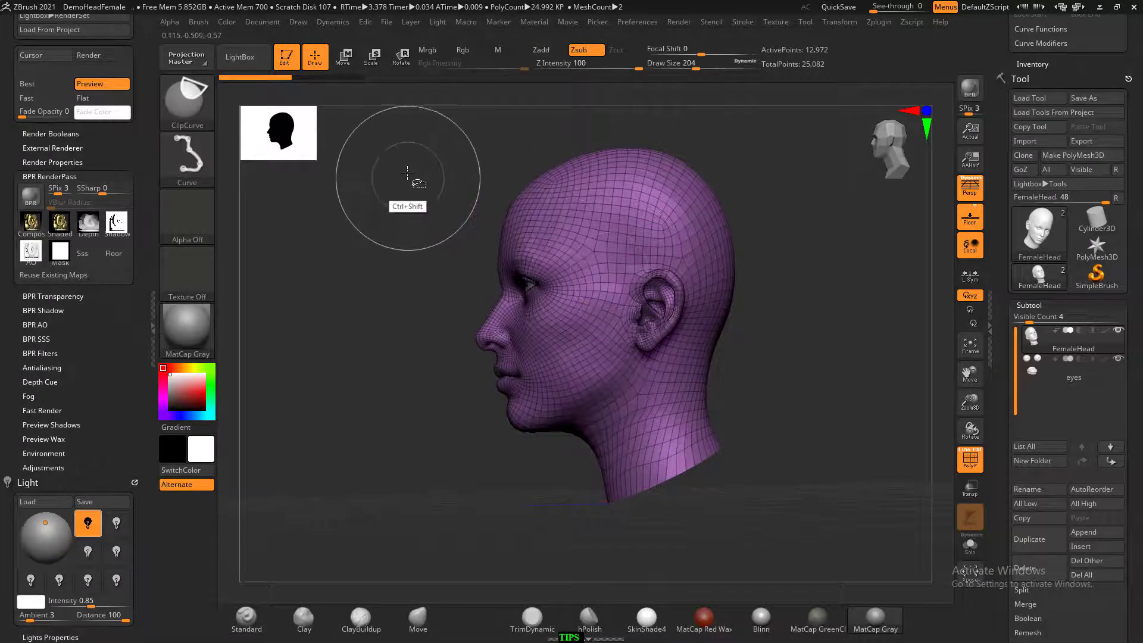
pyautogui.click(213, 111)
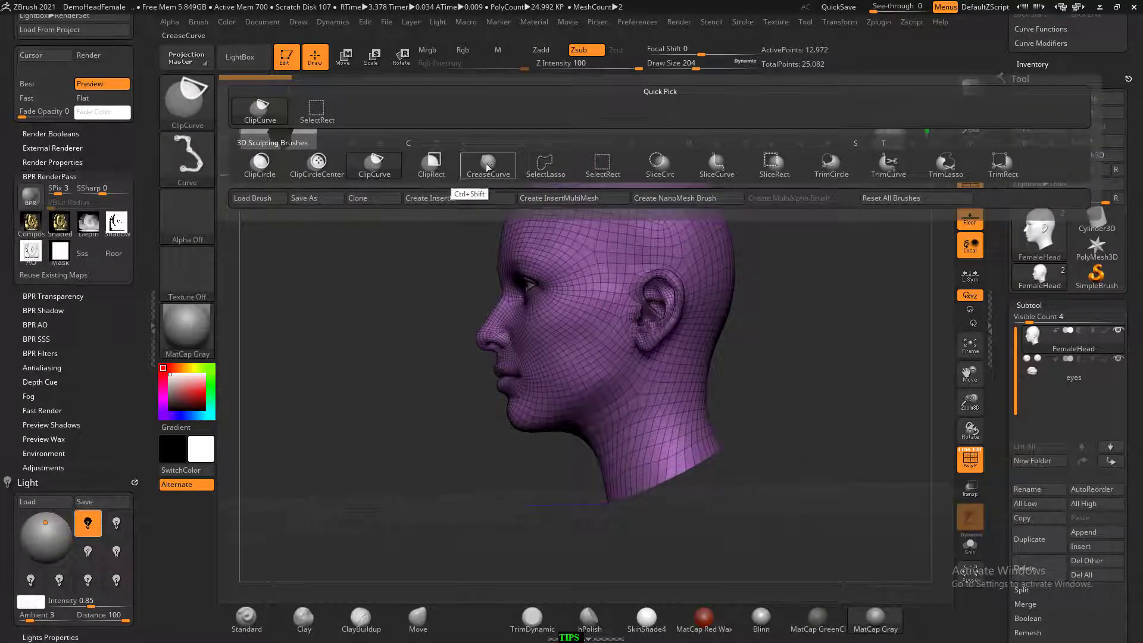
pyautogui.click(602, 163)
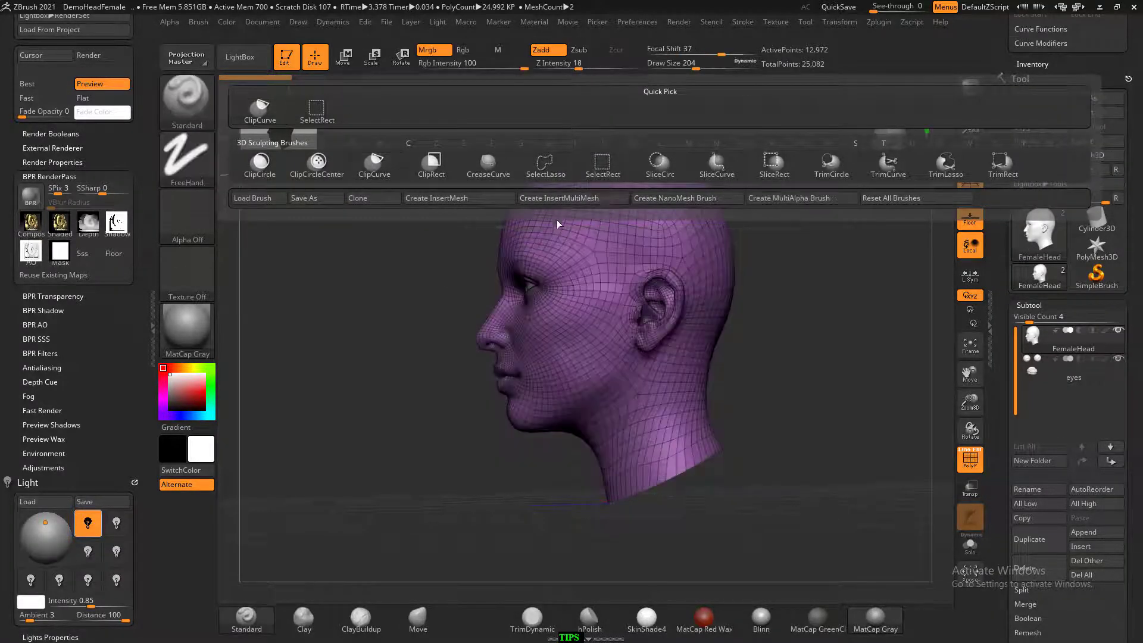
pyautogui.keyDown('ctrl'); pyautogui.keyDown('shift'); pyautogui.moveTo(428, 149); pyautogui.dragTo(591, 464); pyautogui.keyUp('shift'); pyautogui.keyUp('ctrl')
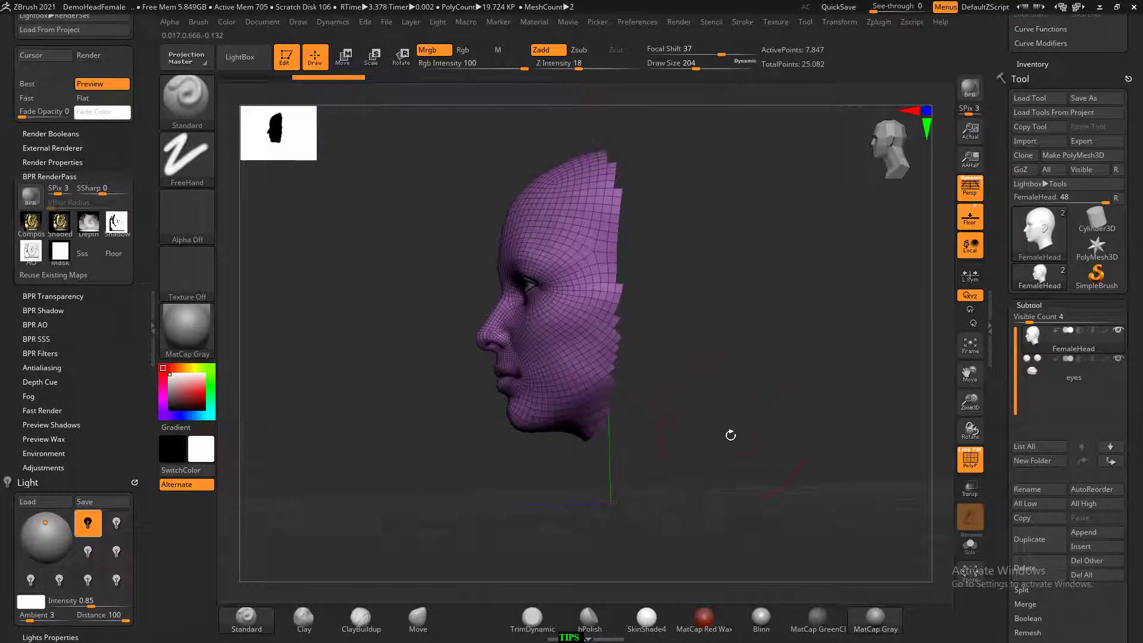
pyautogui.hotkey('ctrl', 'w')
# Step: Unhide the head, then isolate the green face polygroup in a front view
pyautogui.keyDown('ctrl'); pyautogui.keyDown('shift'); pyautogui.click(763, 407); pyautogui.keyUp('shift'); pyautogui.keyUp('ctrl')
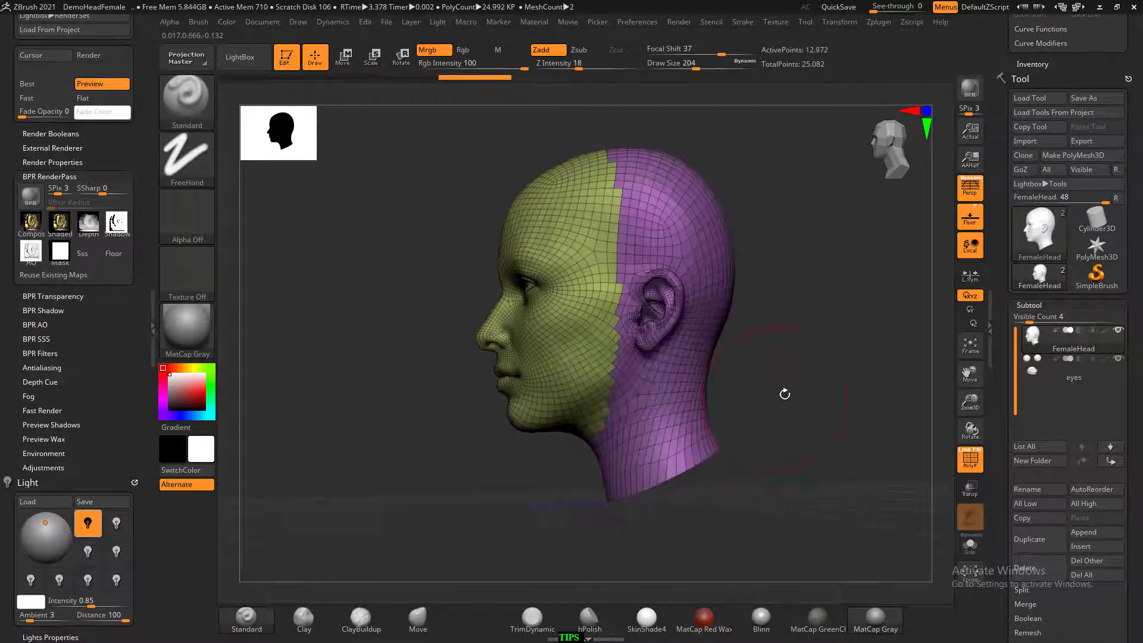
pyautogui.keyDown('ctrl'); pyautogui.keyDown('shift'); pyautogui.click(574, 349); pyautogui.keyUp('shift'); pyautogui.keyUp('ctrl')
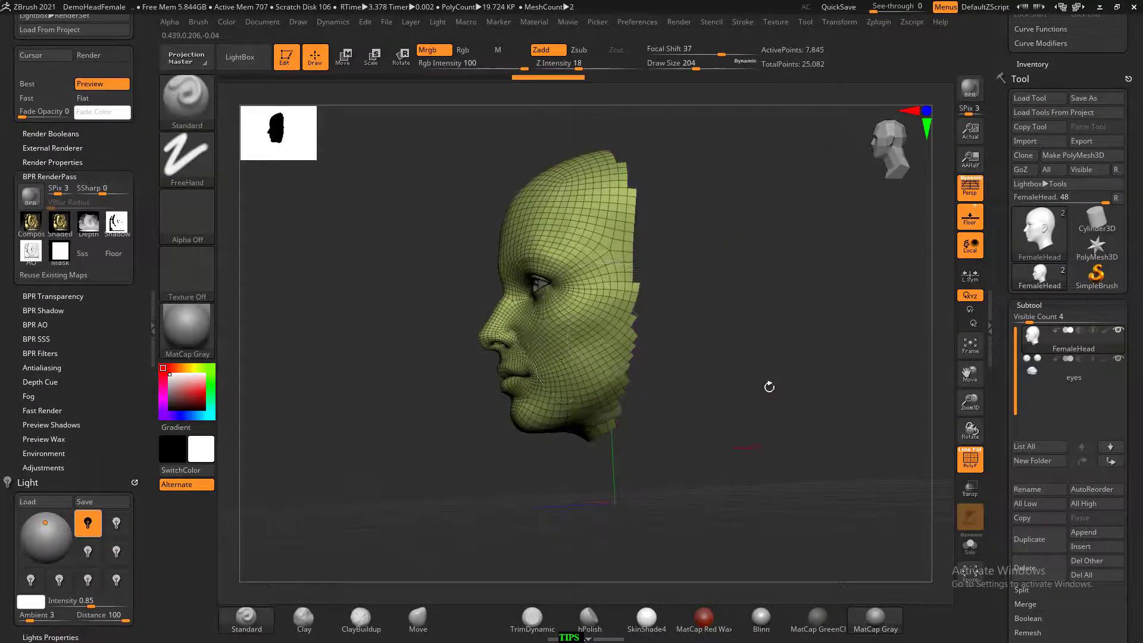
pyautogui.moveTo(768, 385); pyautogui.dragTo(809, 383)
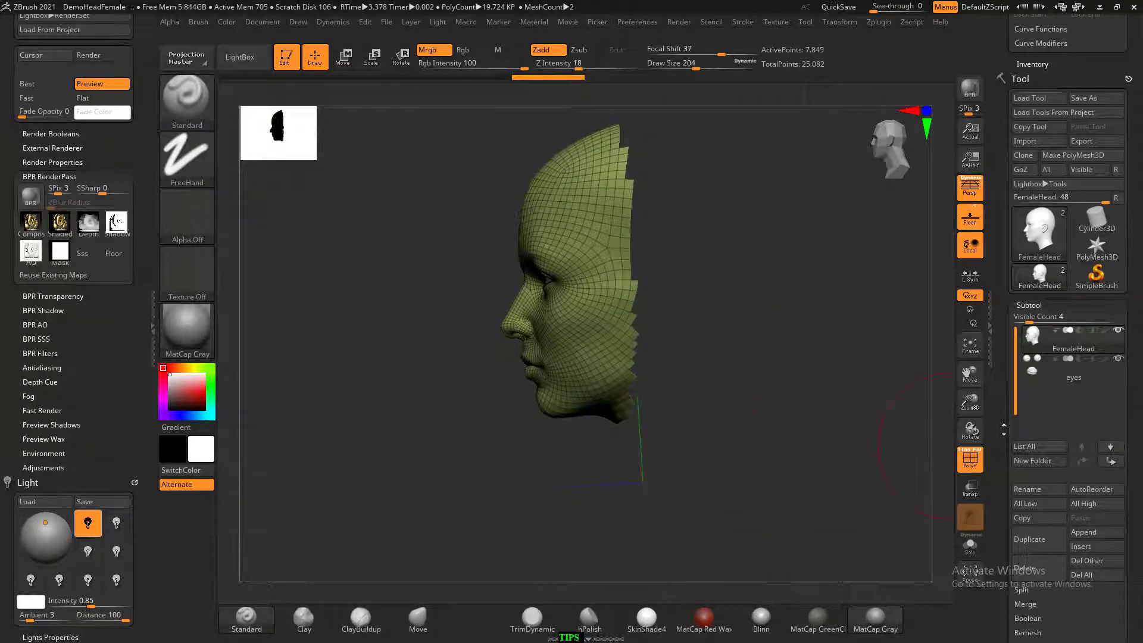
pyautogui.scroll(-5, 1065, 417)
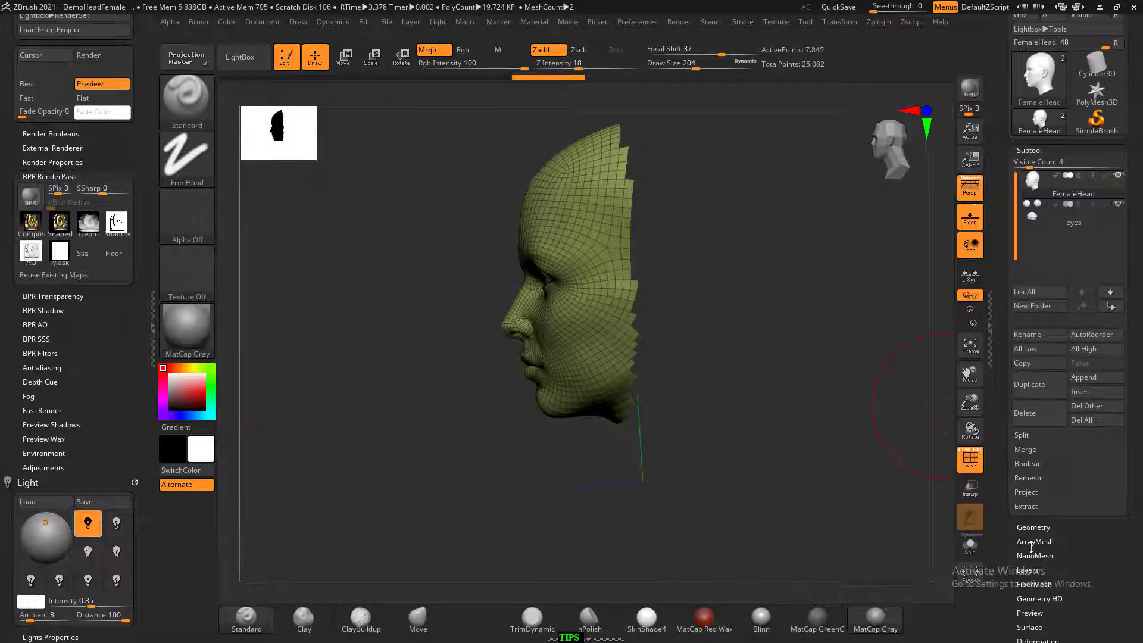
# Step: Delete the hidden back of the head with Geometry > Modify Topology > Del Hidden
pyautogui.click(1036, 527)
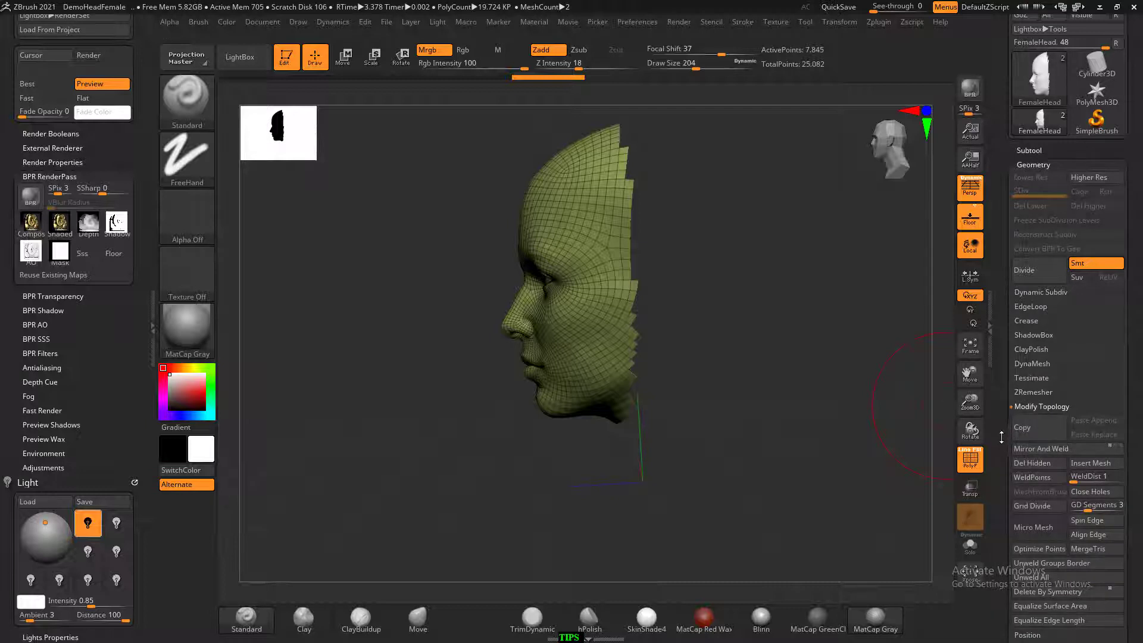
pyautogui.click(1039, 408)
pyautogui.click(1038, 425)
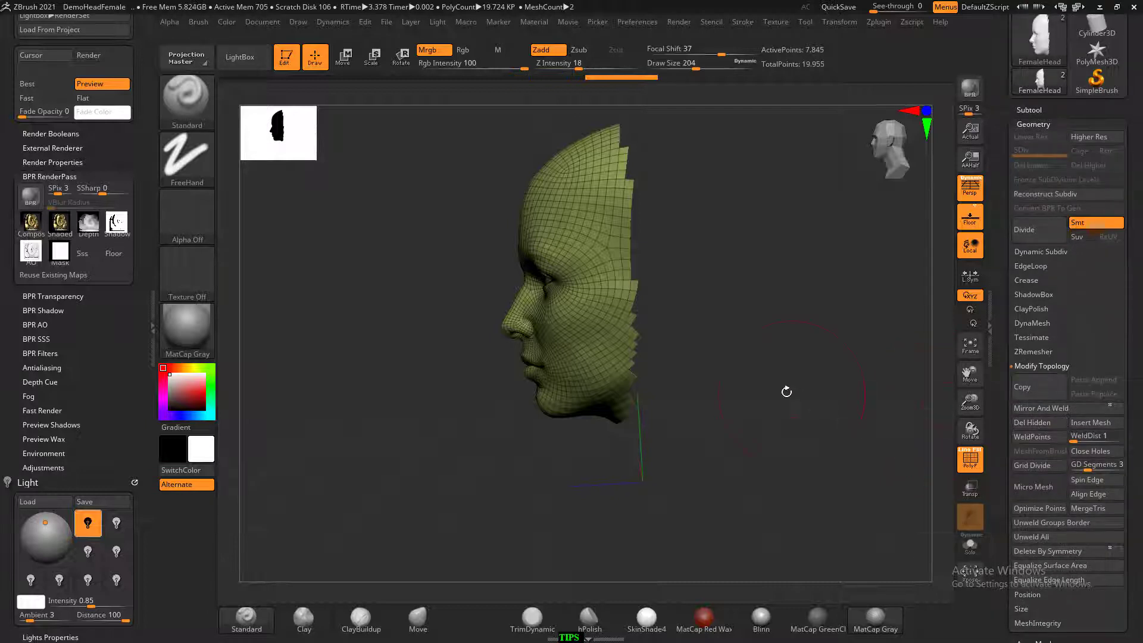
pyautogui.moveTo(786, 390)
pyautogui.mouseDown()
pyautogui.moveTo(788, 401)
pyautogui.moveTo(886, 374)
pyautogui.mouseUp()
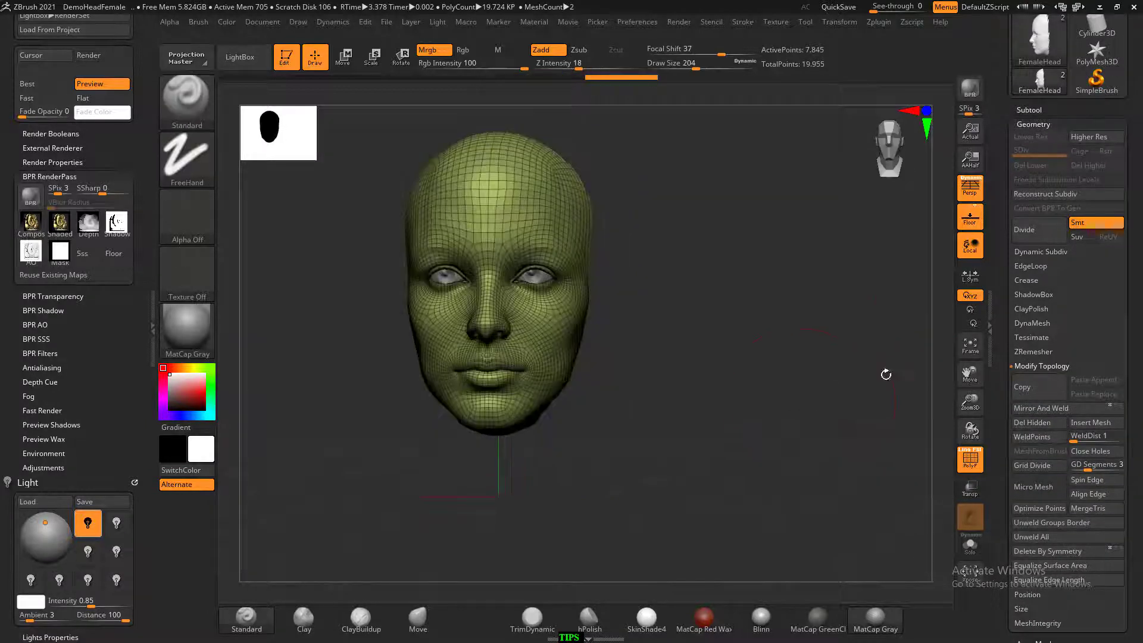
# Step: Hide the polygroup wireframe and subdivide the face mesh once with Ctrl+D
pyautogui.click(1029, 110)
pyautogui.moveTo(827, 285); pyautogui.dragTo(795, 339)
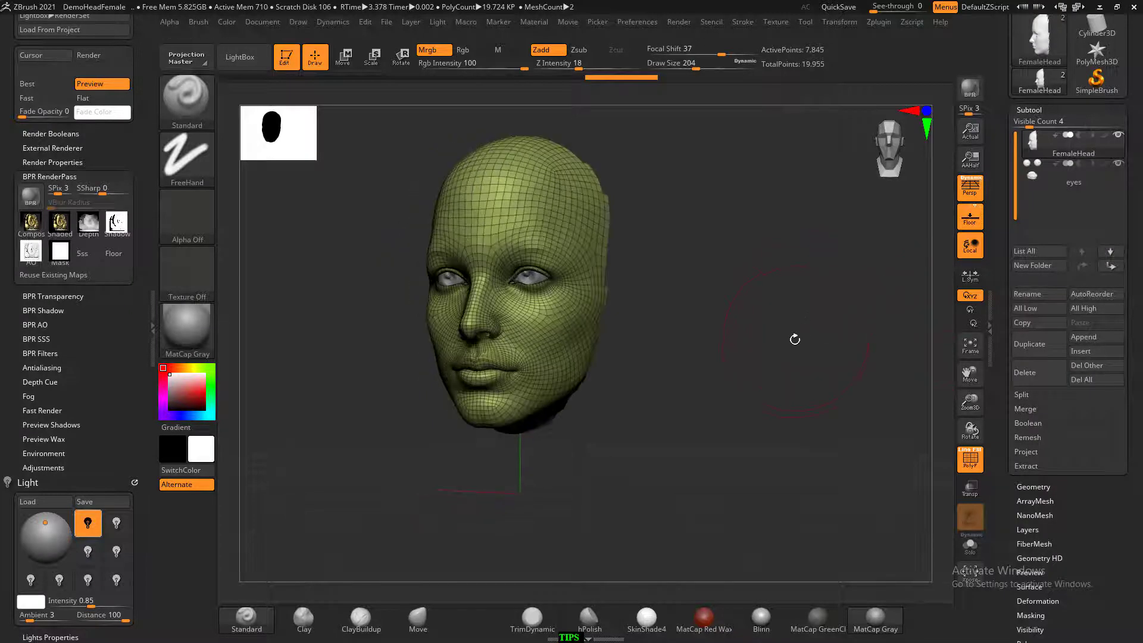
pyautogui.press('shift')
pyautogui.hotkey('shift', 'f')
pyautogui.hotkey('ctrl', 'd')
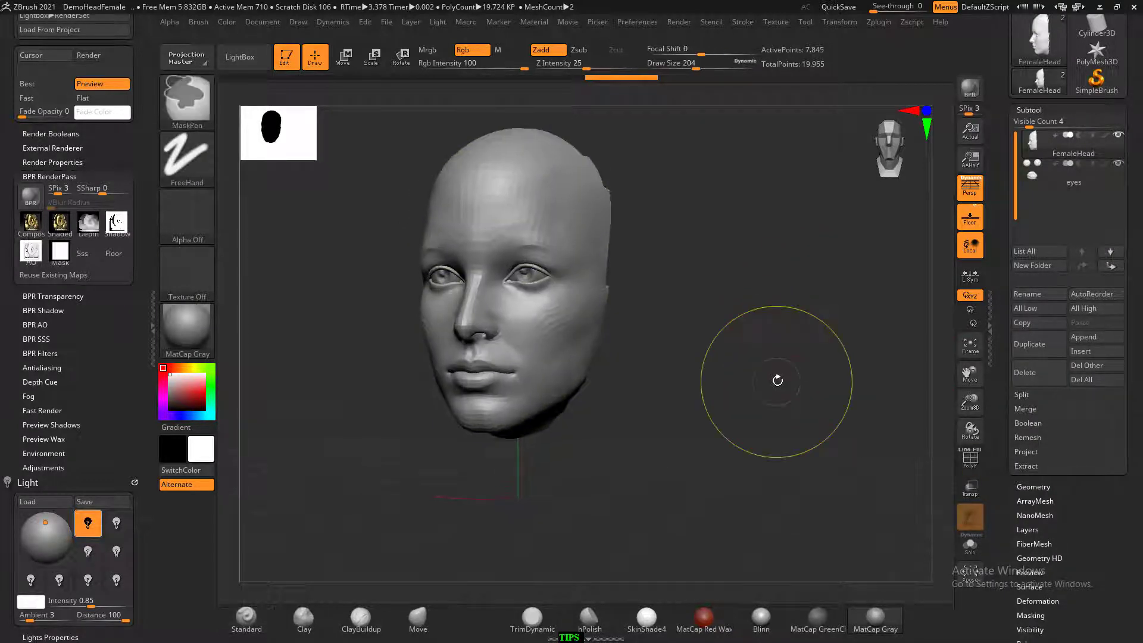
# Step: Mask the face area and reveal the SubTool Extract settings
pyautogui.keyDown('shift'); pyautogui.moveTo(776, 379); pyautogui.dragTo(771, 383); pyautogui.keyUp('shift')
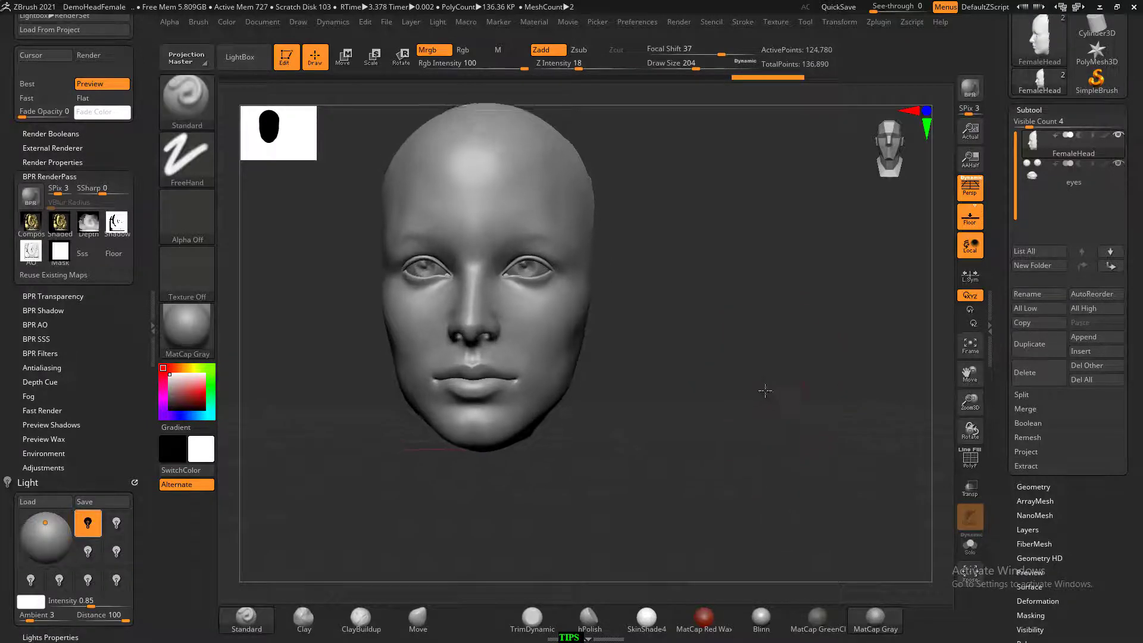
pyautogui.moveTo(820, 424)
pyautogui.keyDown('shift'); pyautogui.mouseDown()
pyautogui.moveTo(831, 385)
pyautogui.moveTo(856, 378)
pyautogui.mouseUp(); pyautogui.keyUp('shift')
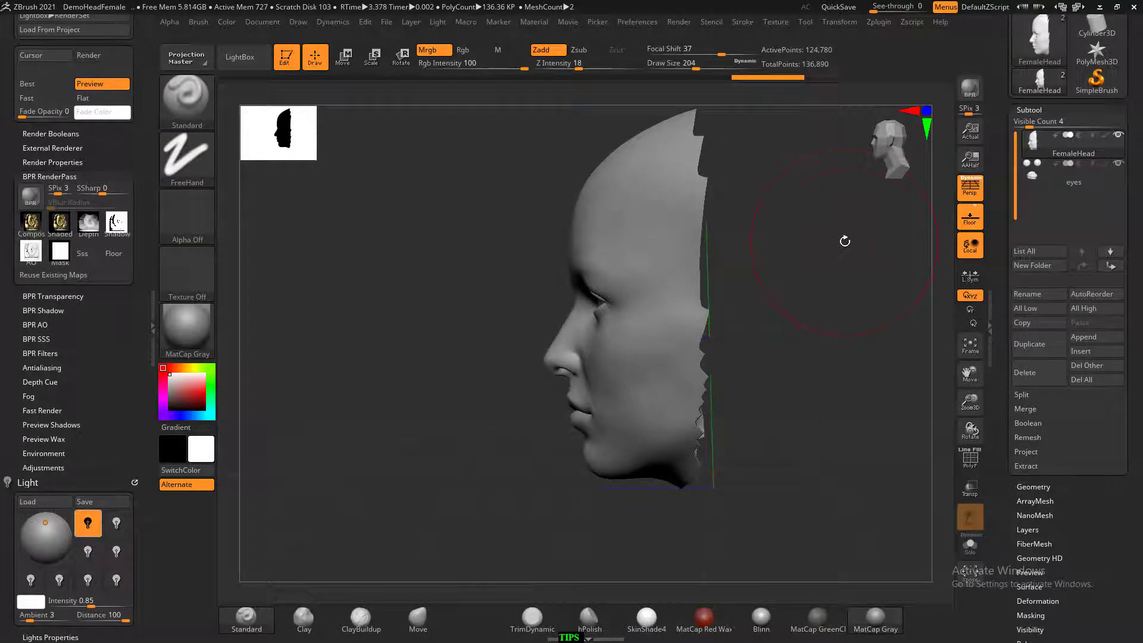
pyautogui.moveTo(850, 359)
pyautogui.keyDown('shift'); pyautogui.mouseDown()
pyautogui.moveTo(794, 309)
pyautogui.moveTo(829, 314)
pyautogui.mouseUp(); pyautogui.keyUp('shift')
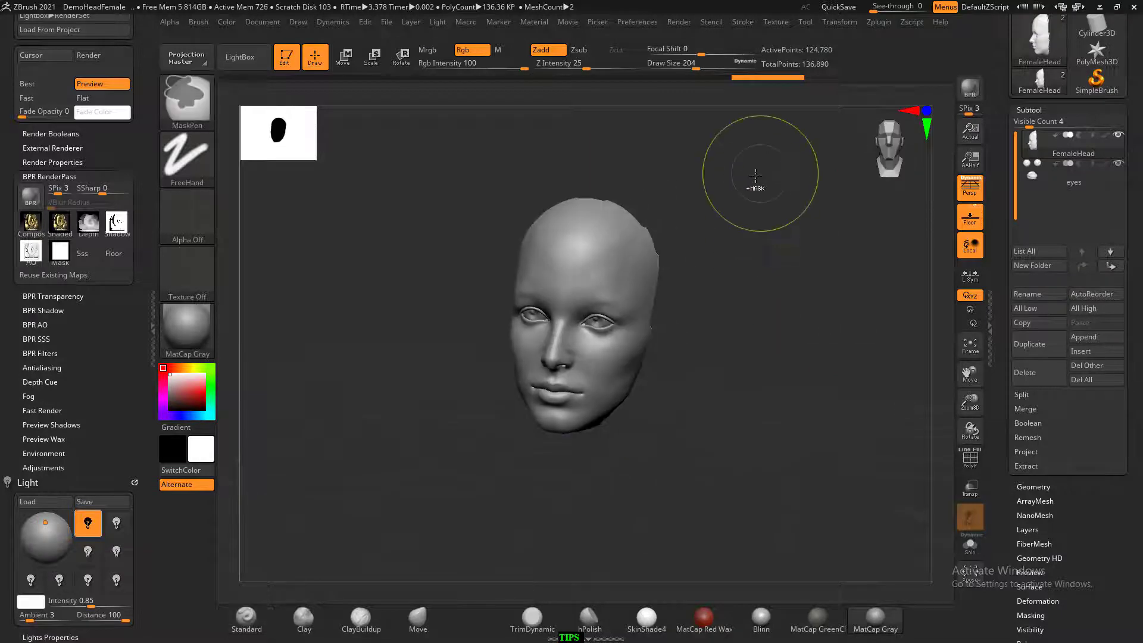
pyautogui.keyDown('ctrl'); pyautogui.moveTo(759, 172); pyautogui.dragTo(356, 509); pyautogui.keyUp('ctrl')
pyautogui.keyDown('shift'); pyautogui.moveTo(740, 416); pyautogui.dragTo(732, 390); pyautogui.keyUp('shift')
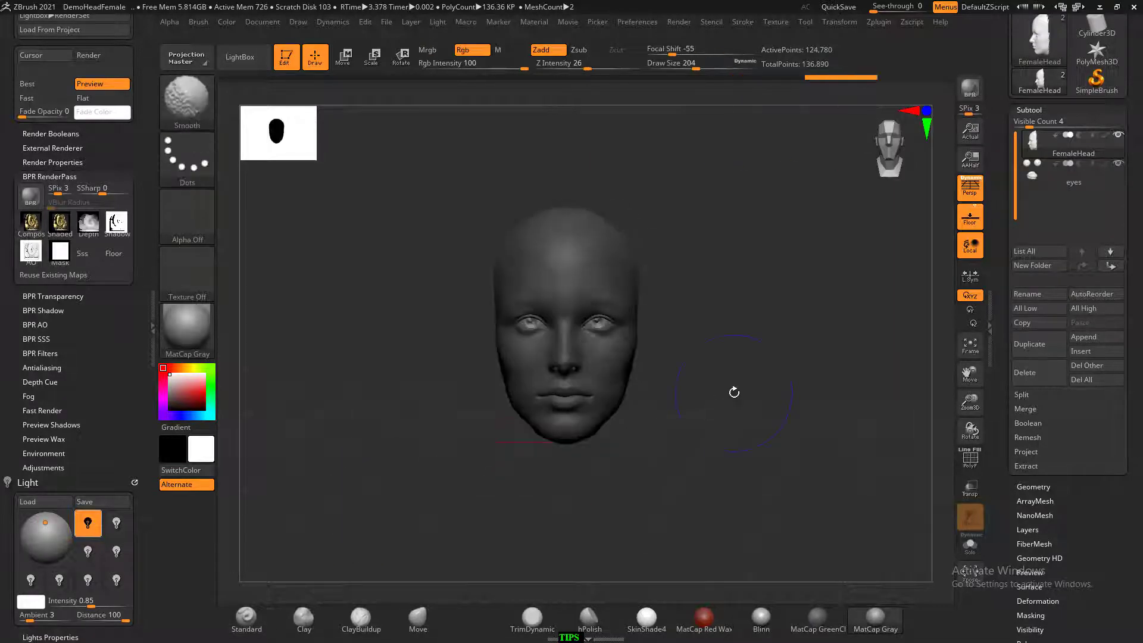
pyautogui.click(1034, 466)
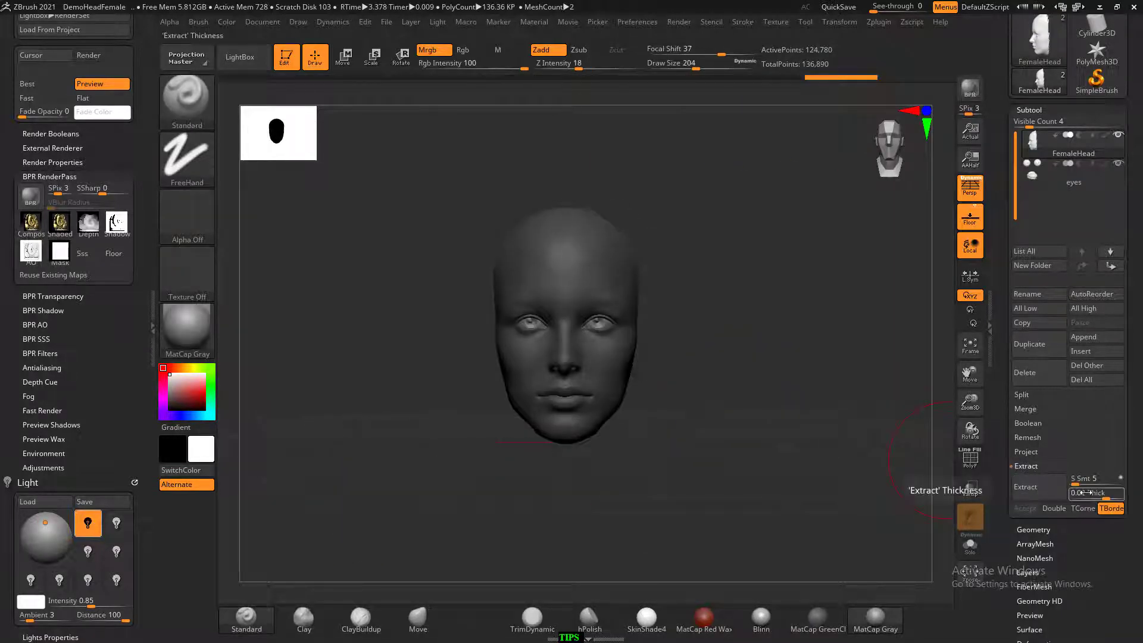
# Step: Preview an extracted shell of the masked face and edit its thickness value
pyautogui.click(1056, 479)
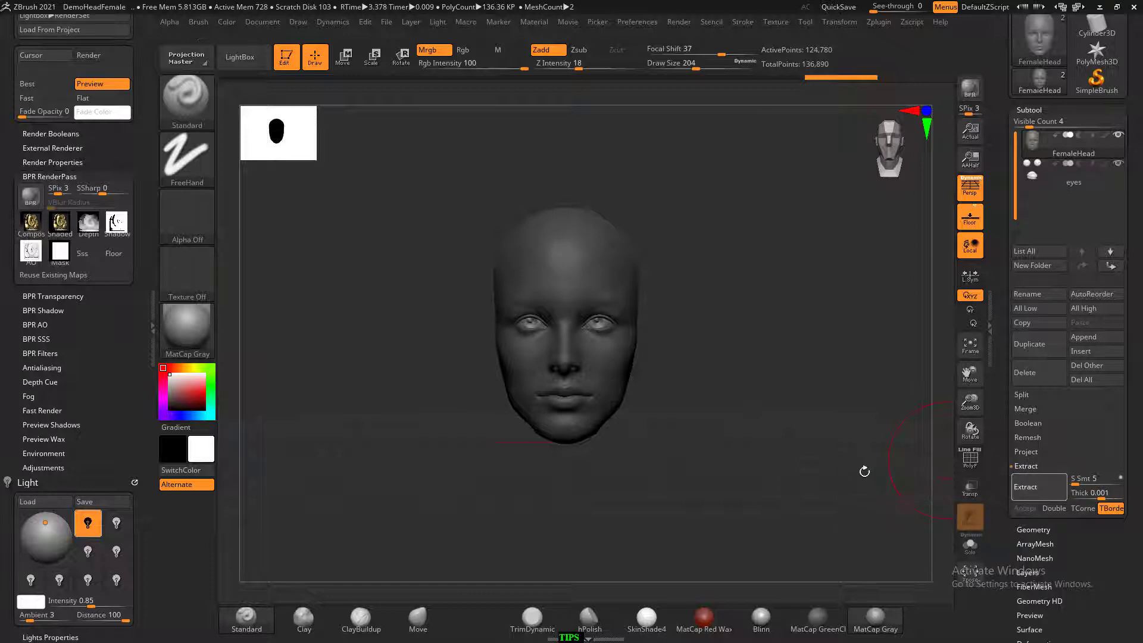
pyautogui.moveTo(834, 453); pyautogui.dragTo(888, 485)
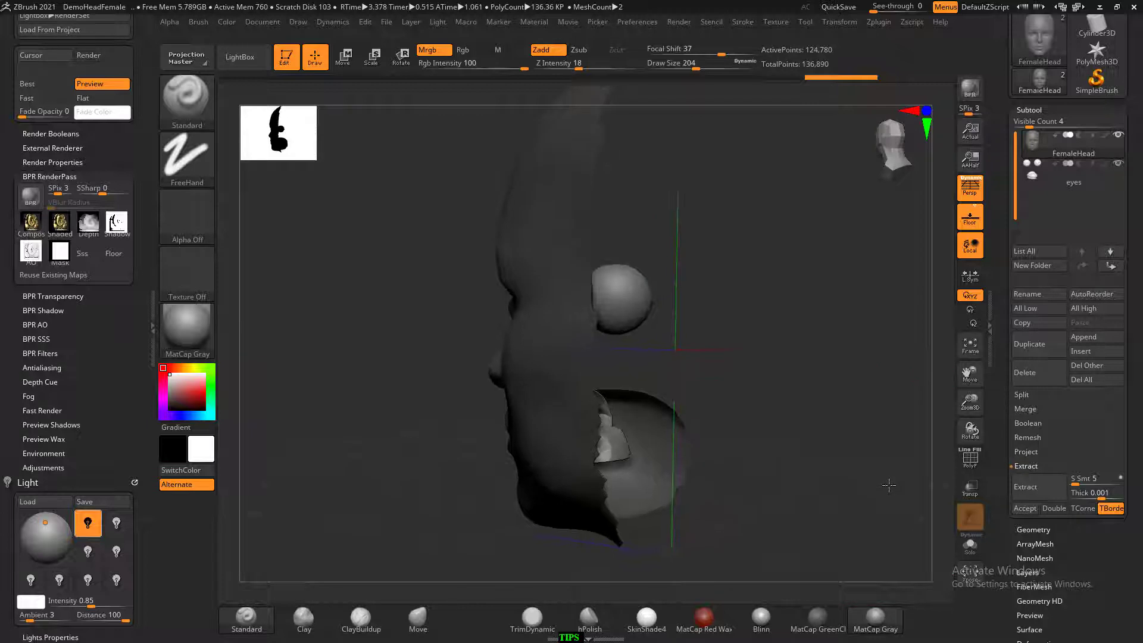
pyautogui.click(1029, 489)
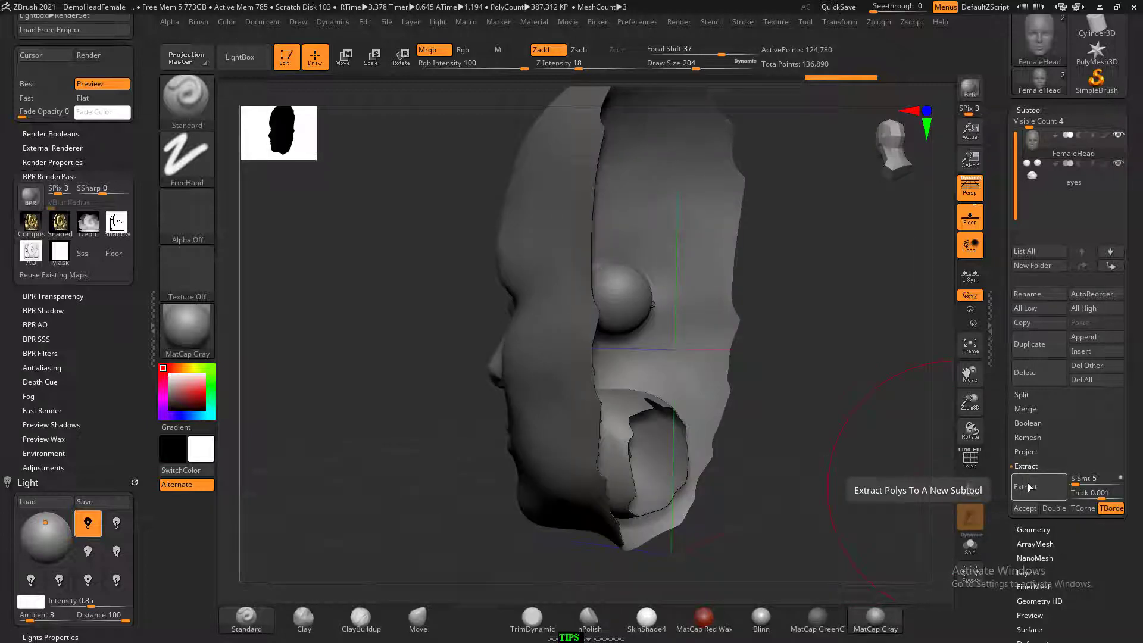
pyautogui.click(1093, 492)
pyautogui.press('Return')
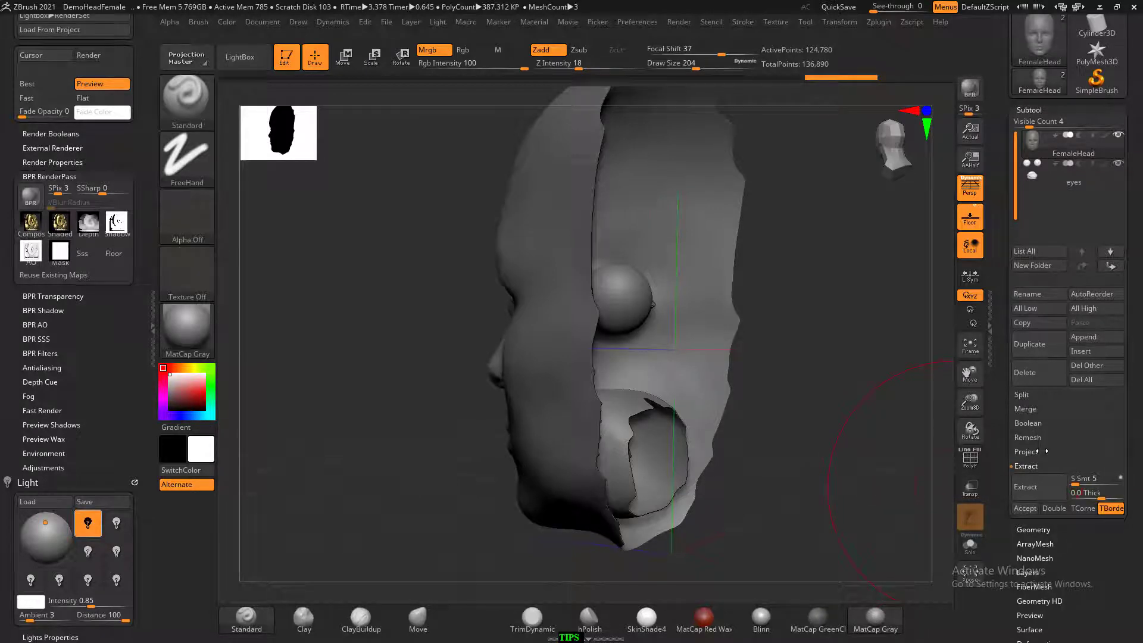
pyautogui.write('5')
# Step: Re-extract the shell at 0.05 thickness and accept it as the Extract4 subtool
pyautogui.hotkey('ctrl', 'z')
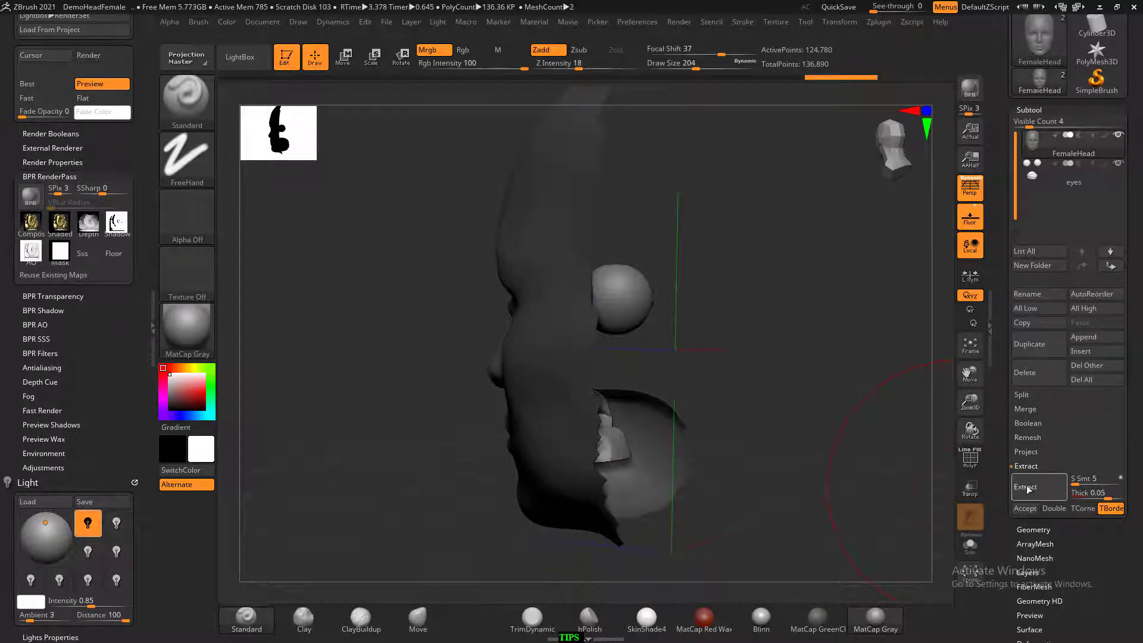
pyautogui.click(1024, 485)
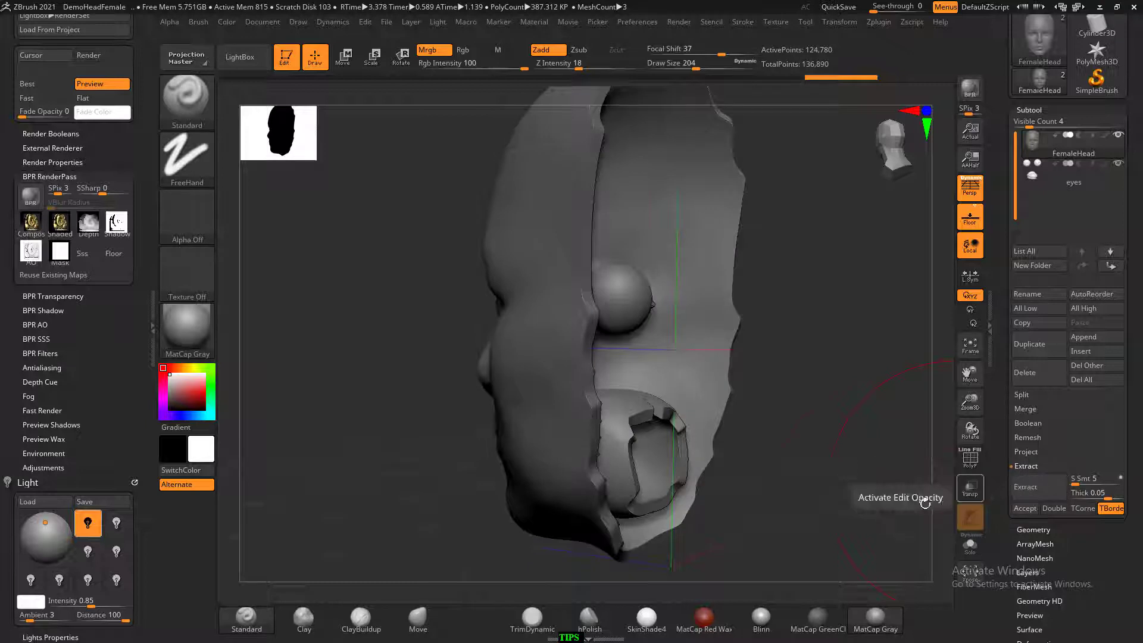
pyautogui.moveTo(924, 496); pyautogui.dragTo(905, 500)
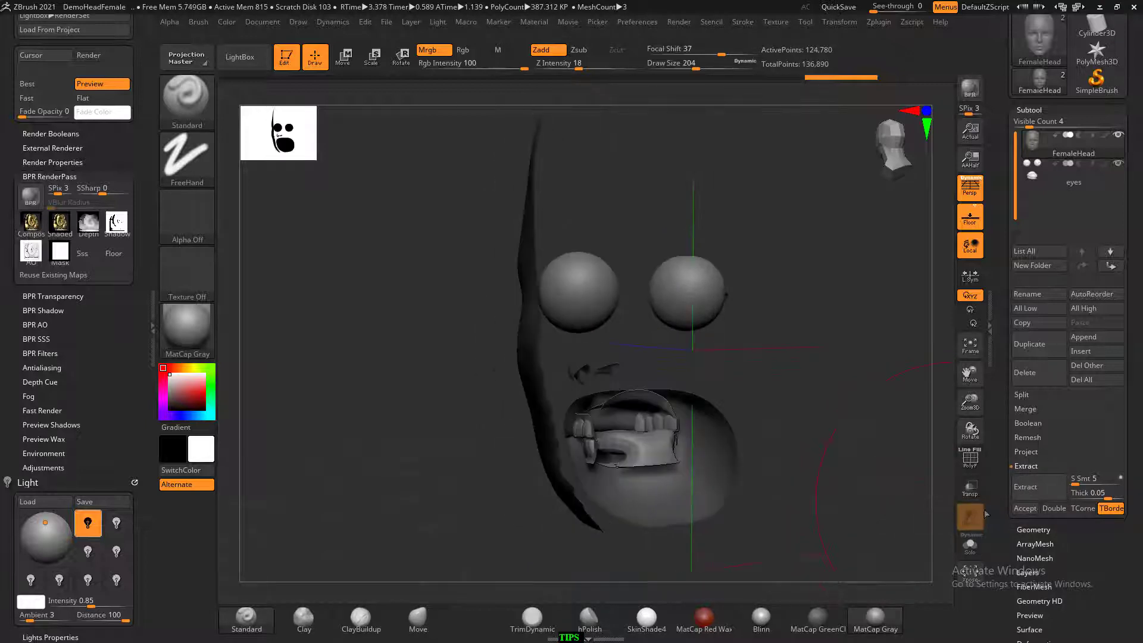
pyautogui.click(1038, 488)
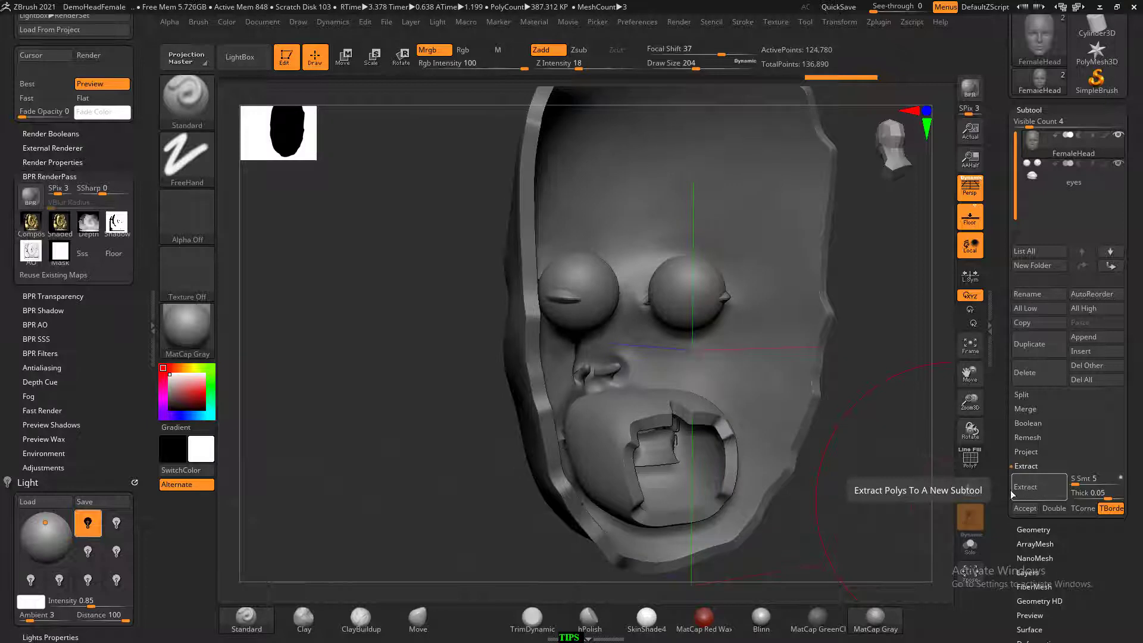
pyautogui.click(1022, 509)
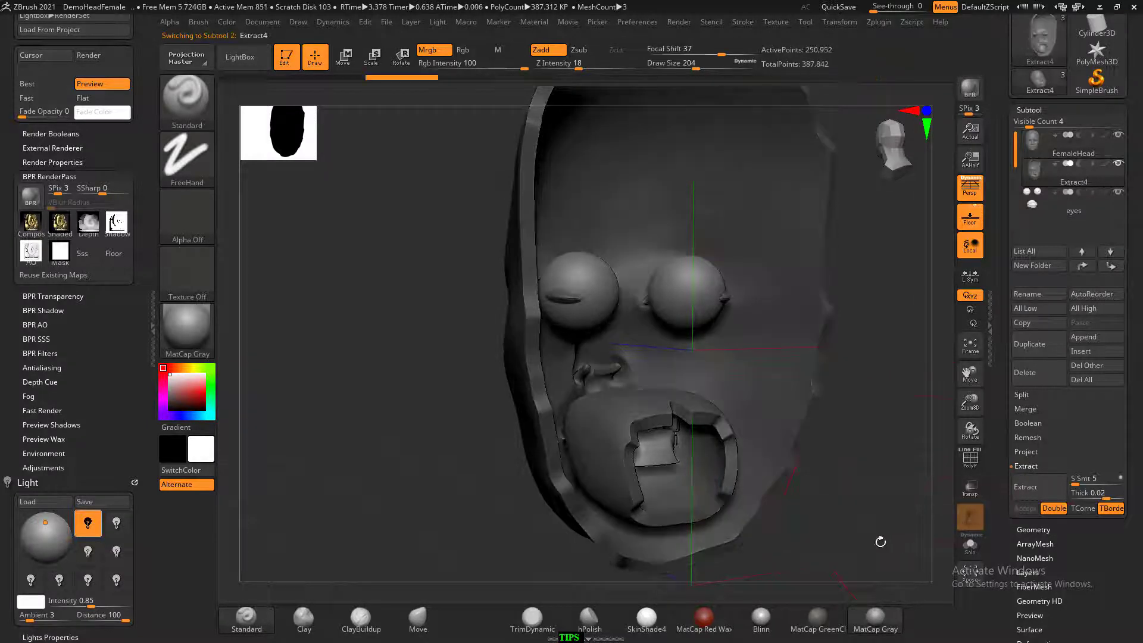
# Step: Orbit around the new mask and lower Draw Size from 200 to about 104
pyautogui.moveTo(880, 540); pyautogui.dragTo(930, 540)
pyautogui.moveTo(645, 423); pyautogui.dragTo(849, 418)
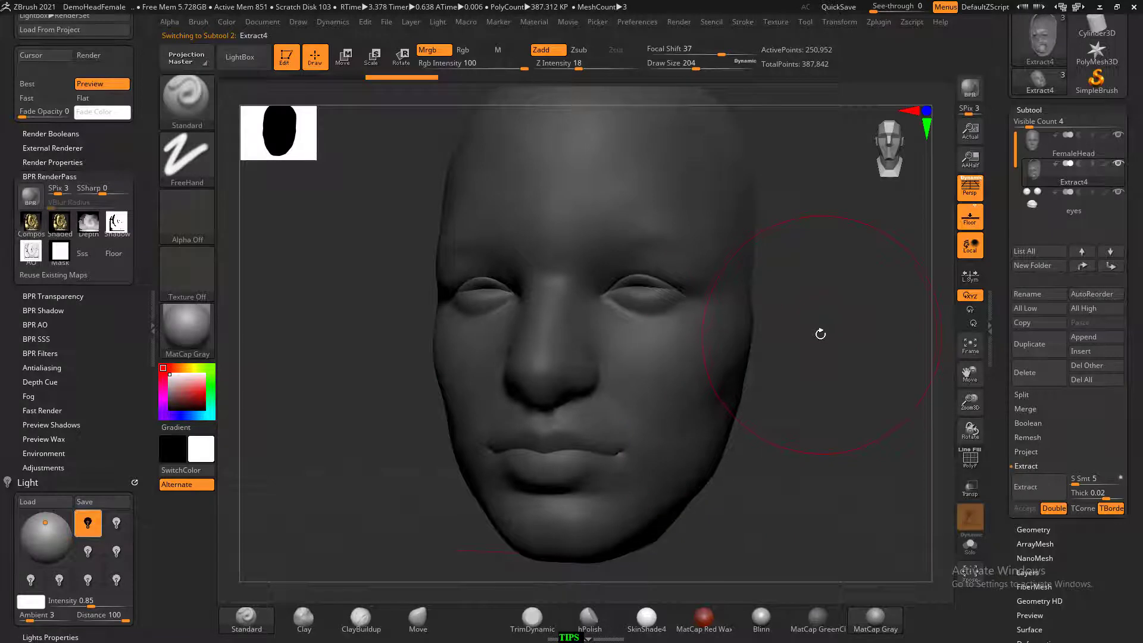
pyautogui.moveTo(797, 354); pyautogui.dragTo(781, 355)
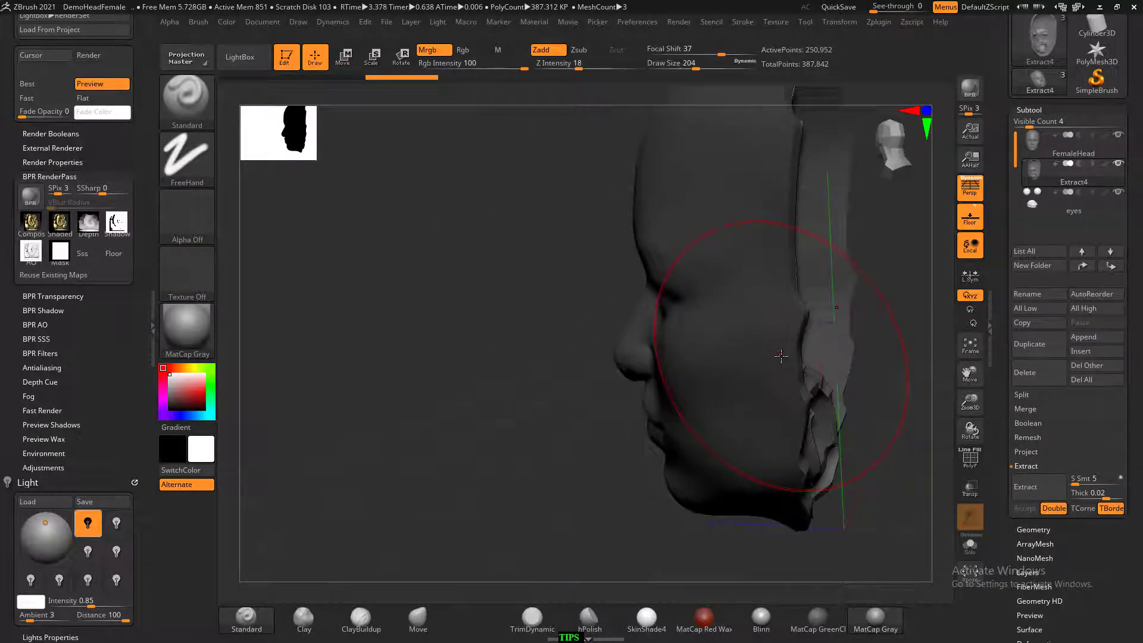
pyautogui.moveTo(562, 322); pyautogui.dragTo(691, 289)
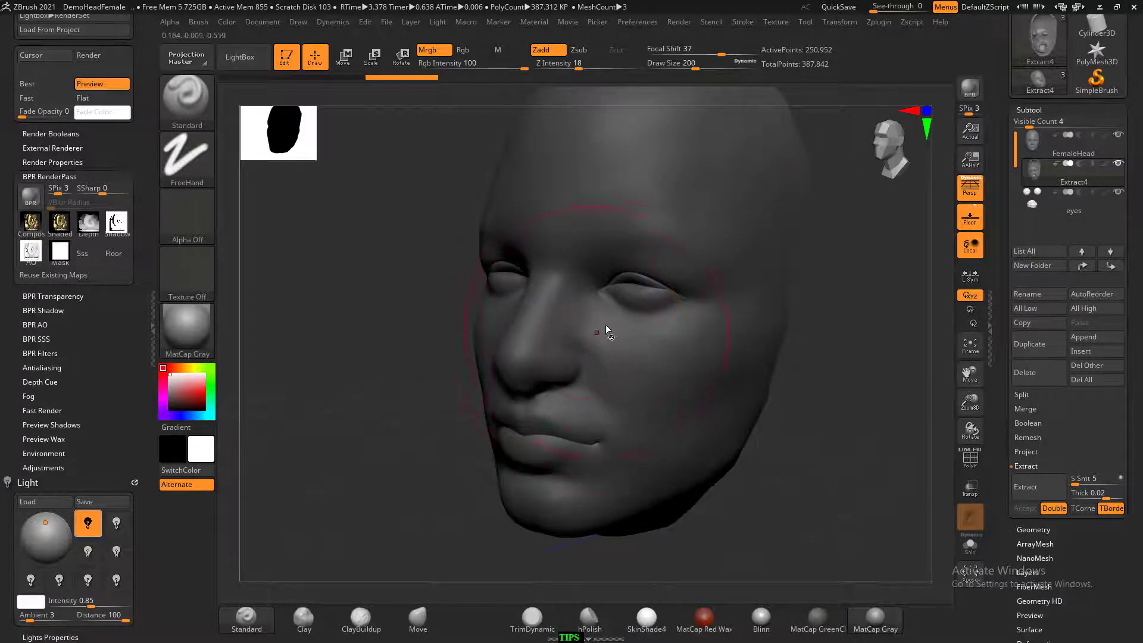
pyautogui.press('[')
# Step: Switch to ClayBuildup at Z Intensity 14 with the head in an upright front view
pyautogui.click(372, 616)
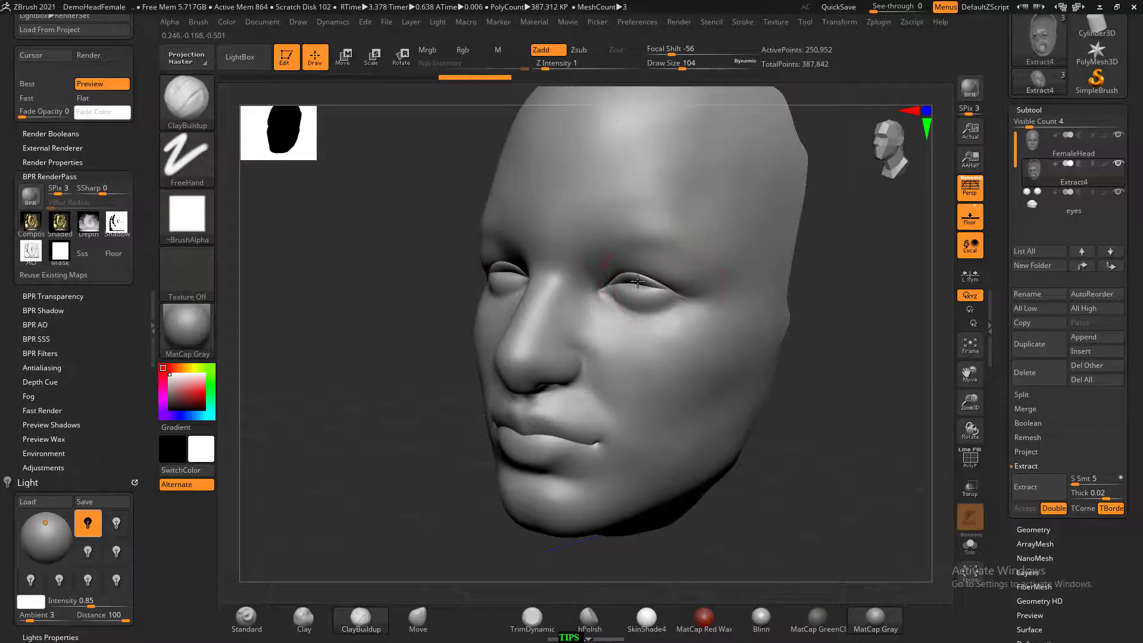
pyautogui.moveTo(811, 369); pyautogui.dragTo(867, 395)
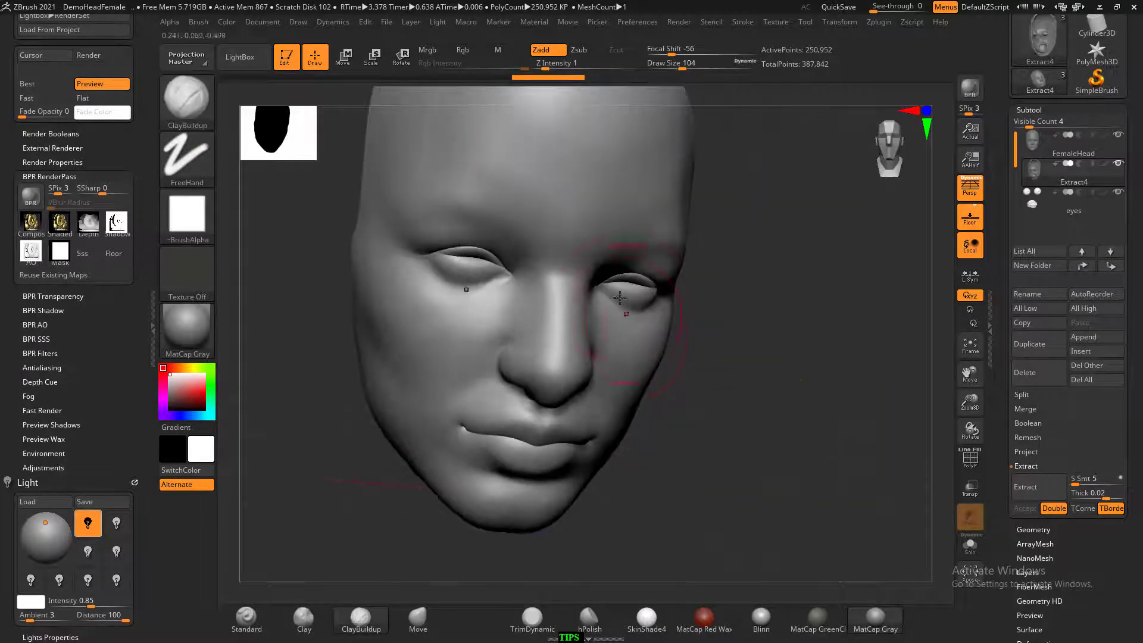
pyautogui.keyDown('shift'); pyautogui.moveTo(758, 323); pyautogui.dragTo(673, 304); pyautogui.keyUp('shift')
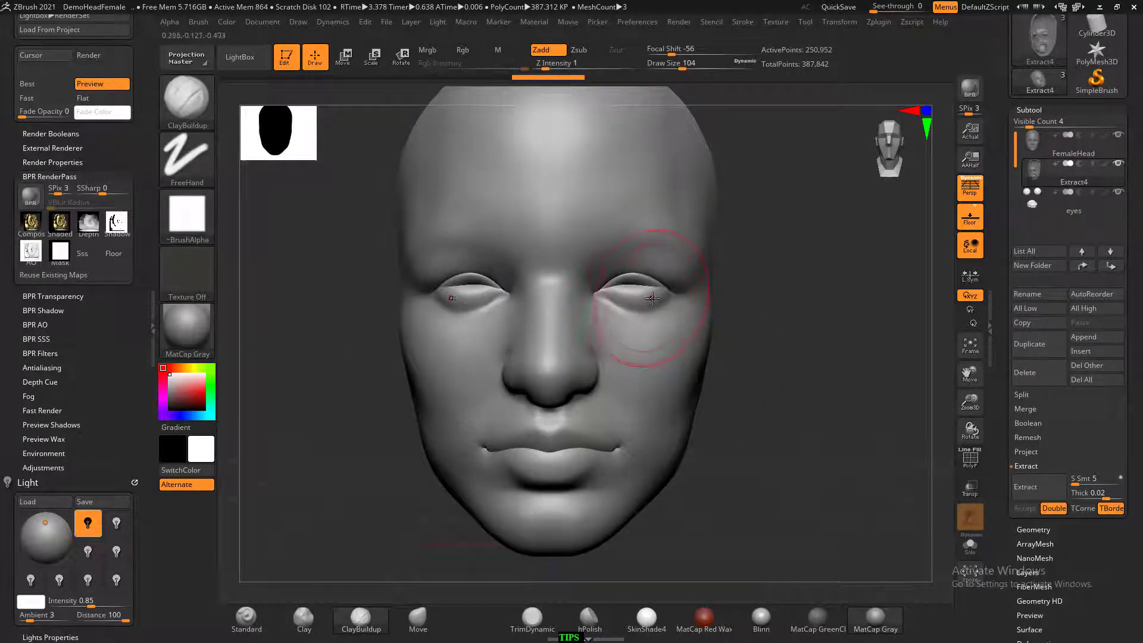
pyautogui.moveTo(545, 69); pyautogui.dragTo(572, 69)
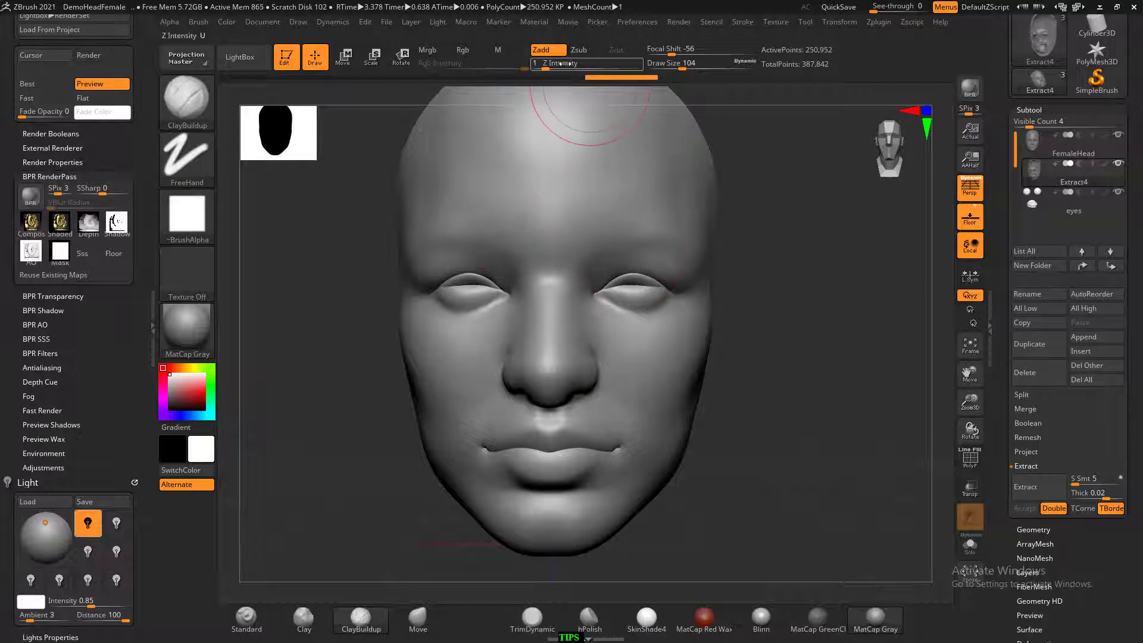
# Step: Build up the brows, eyelids, upper lip, nose and mouth, smoothing with Shift
pyautogui.moveTo(635, 278)
pyautogui.mouseDown()
pyautogui.moveTo(640, 256)
pyautogui.moveTo(625, 309)
pyautogui.mouseUp()
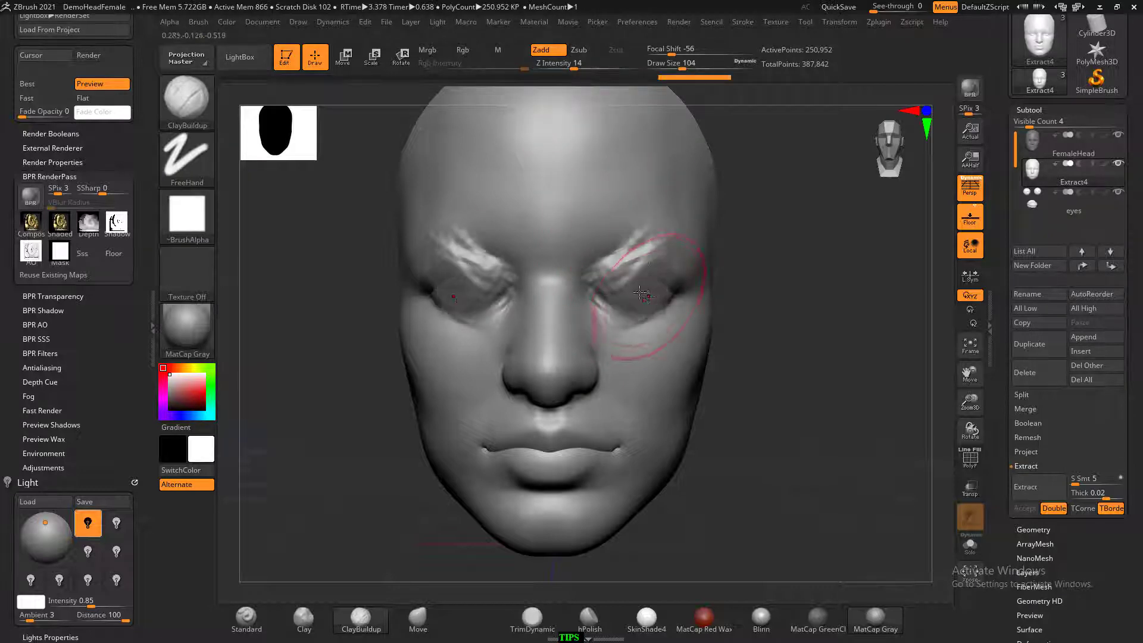
pyautogui.press('shift')
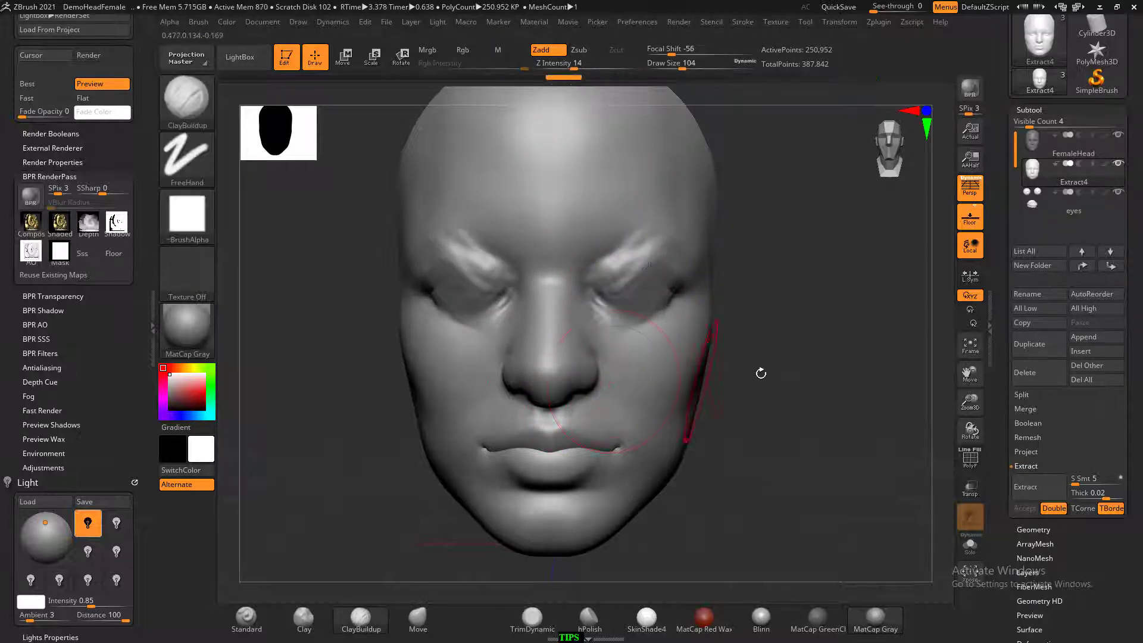
pyautogui.moveTo(760, 372); pyautogui.dragTo(756, 417)
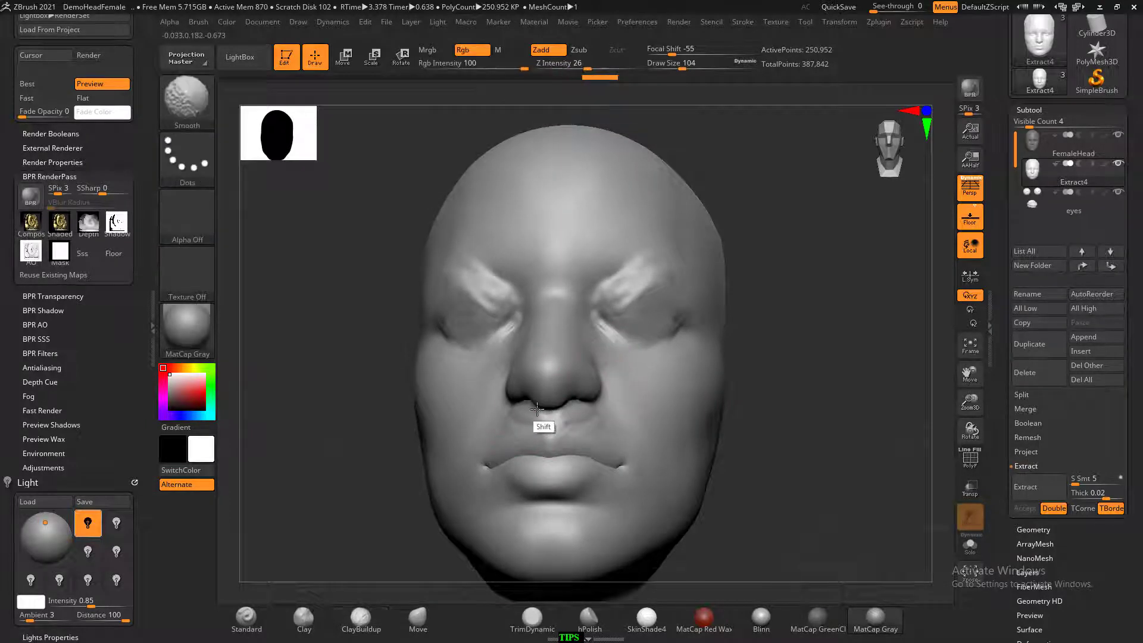
pyautogui.moveTo(571, 408)
pyautogui.mouseDown()
pyautogui.moveTo(513, 427)
pyautogui.moveTo(589, 494)
pyautogui.moveTo(506, 503)
pyautogui.moveTo(547, 393)
pyautogui.moveTo(536, 416)
pyautogui.mouseUp()
pyautogui.moveTo(595, 297)
pyautogui.mouseDown()
pyautogui.moveTo(619, 325)
pyautogui.moveTo(637, 315)
pyautogui.mouseUp()
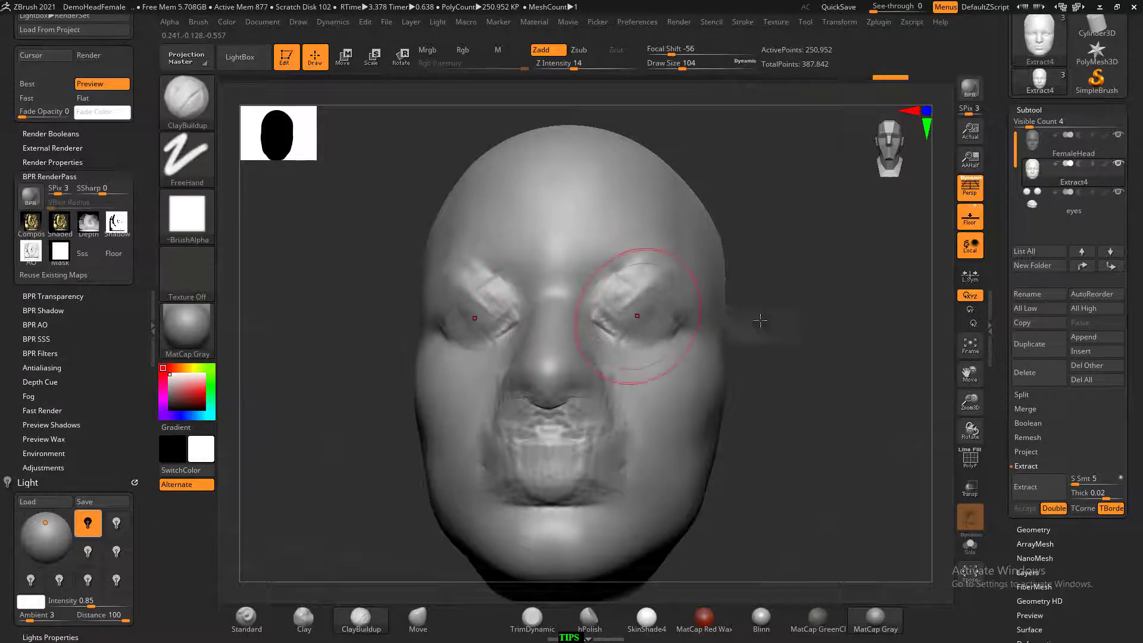
pyautogui.moveTo(760, 320); pyautogui.dragTo(605, 358)
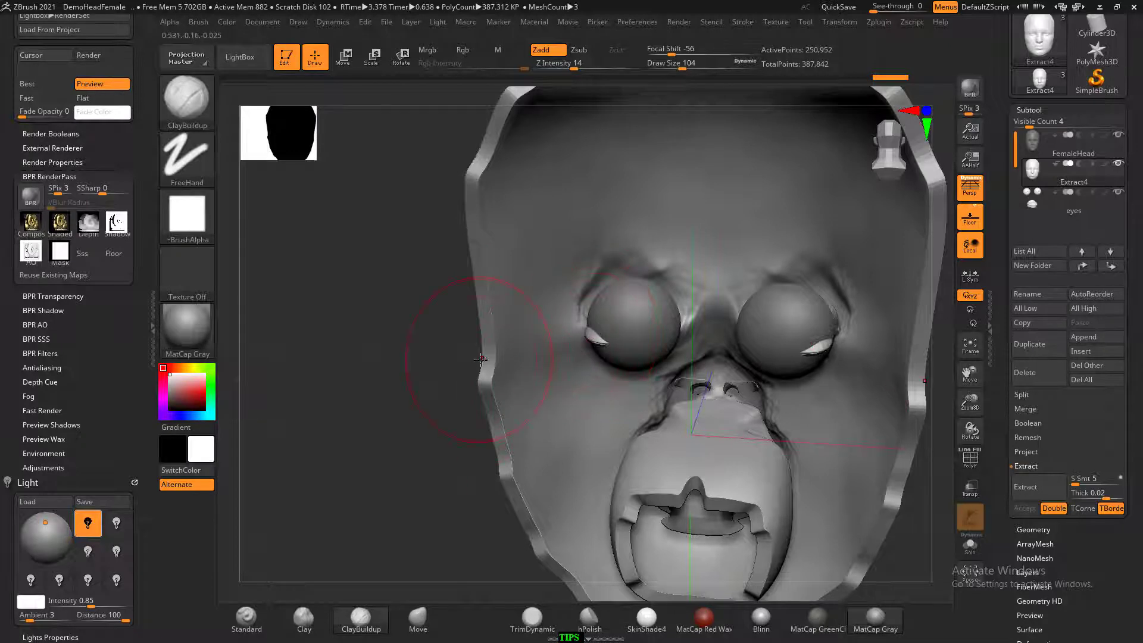
# Step: Clear the mask and show the polygroup wireframe in a side profile
pyautogui.keyDown('ctrl'); pyautogui.click(460, 456); pyautogui.keyUp('ctrl')
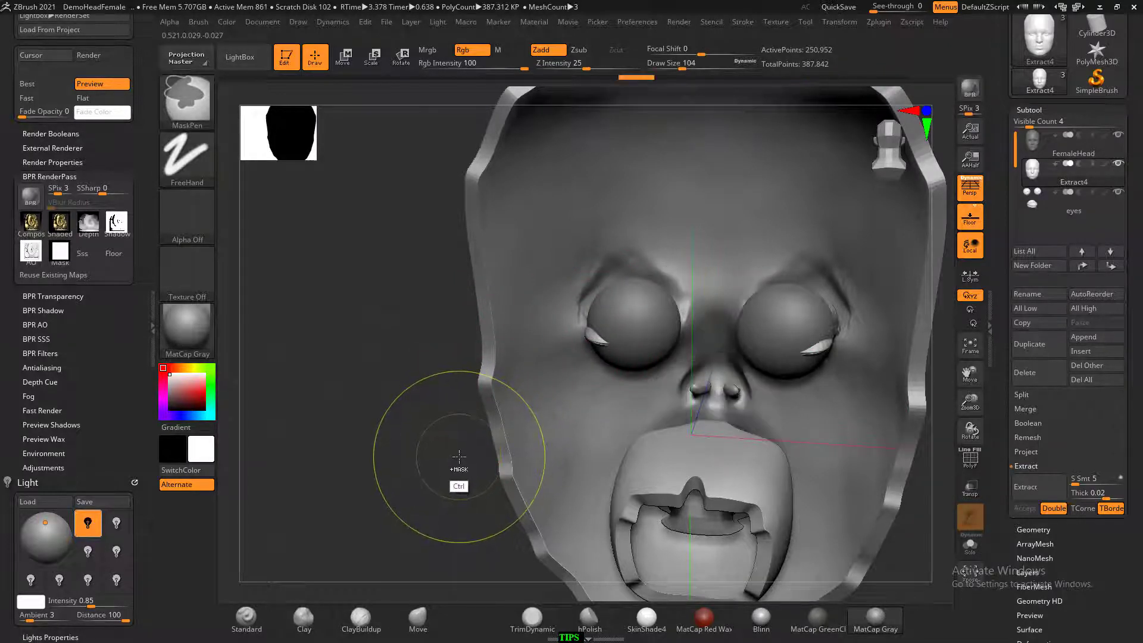
pyautogui.moveTo(449, 459)
pyautogui.mouseDown()
pyautogui.moveTo(377, 484)
pyautogui.moveTo(549, 497)
pyautogui.mouseUp()
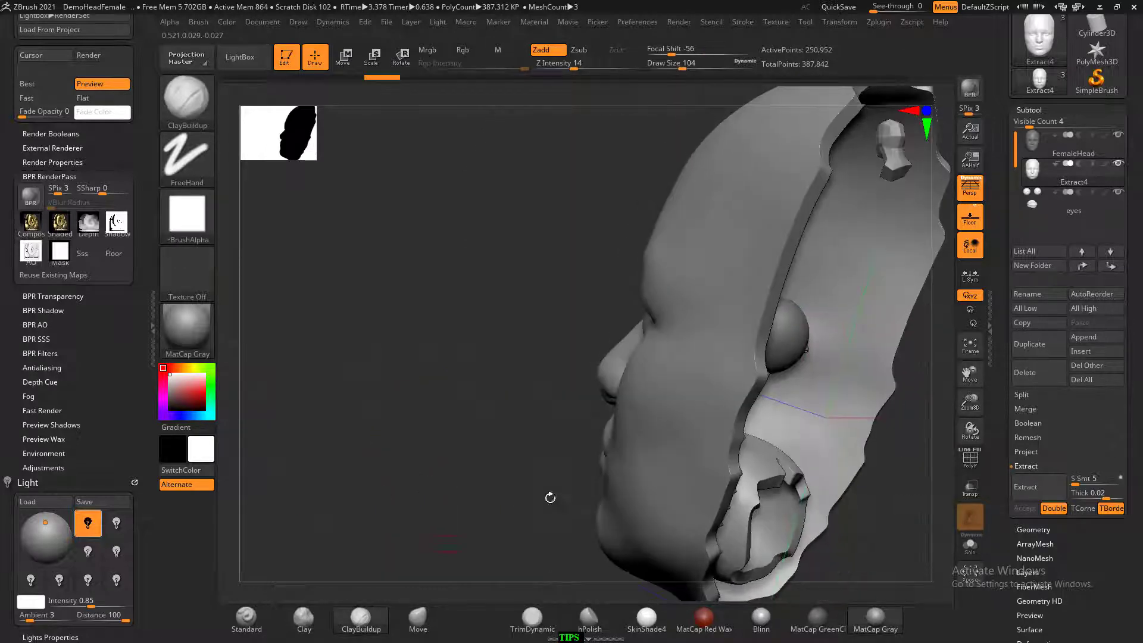
pyautogui.hotkey('shift', 'f')
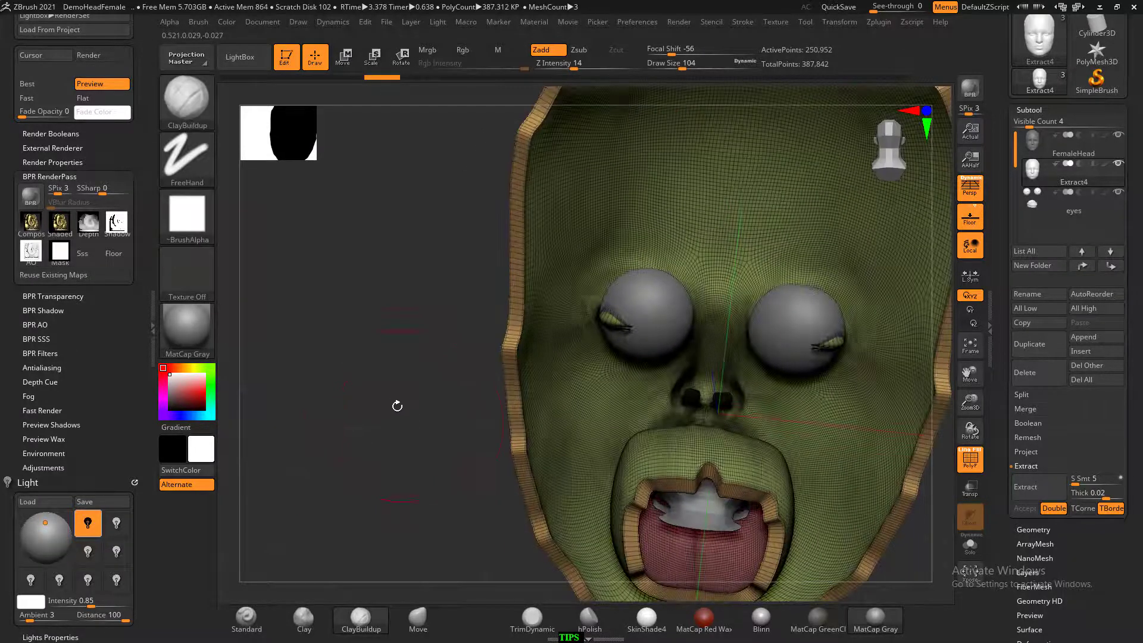
pyautogui.moveTo(442, 408)
pyautogui.mouseDown()
pyautogui.moveTo(906, 484)
pyautogui.moveTo(293, 186)
pyautogui.mouseUp()
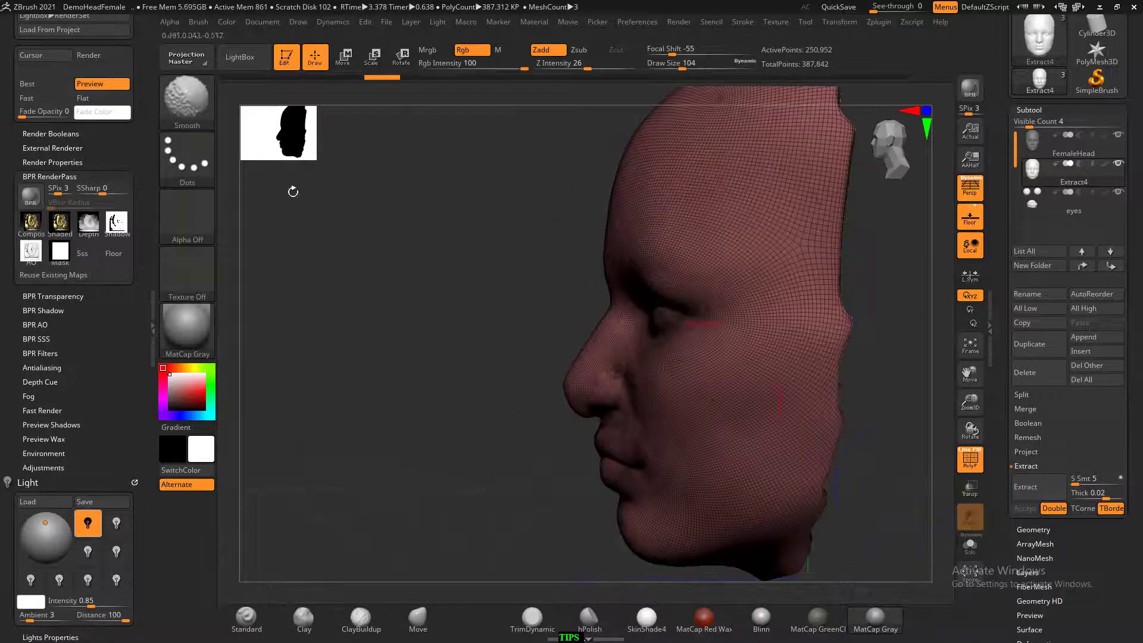
# Step: Enable BackfaceMask in the brush's Auto Masking options
pyautogui.click(193, 23)
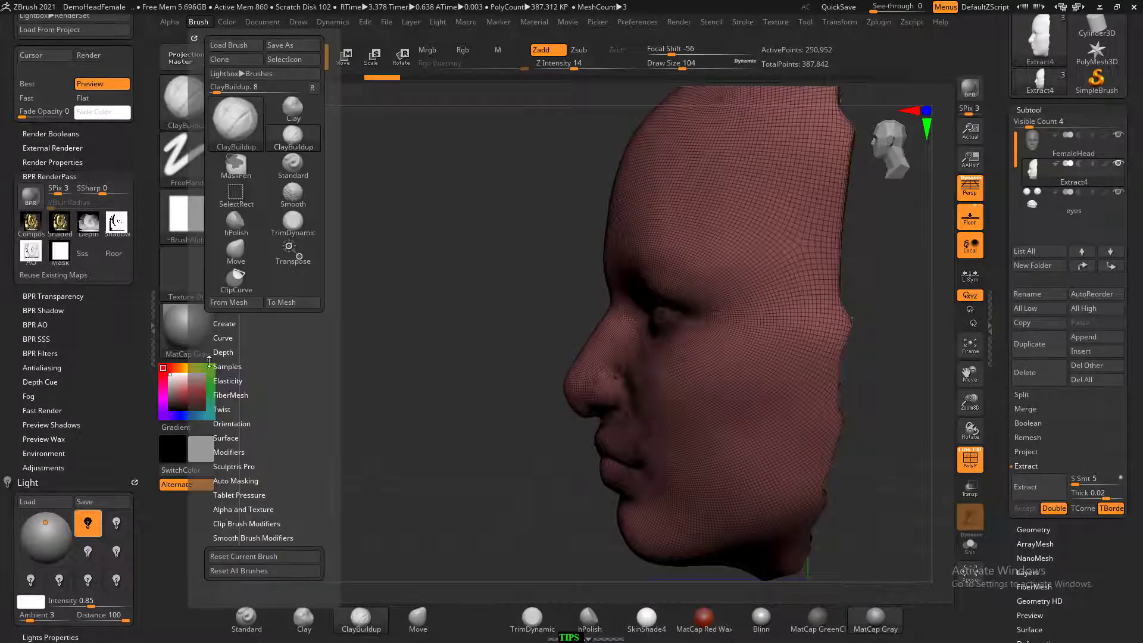
pyautogui.click(235, 480)
pyautogui.scroll(-3, 204, 491)
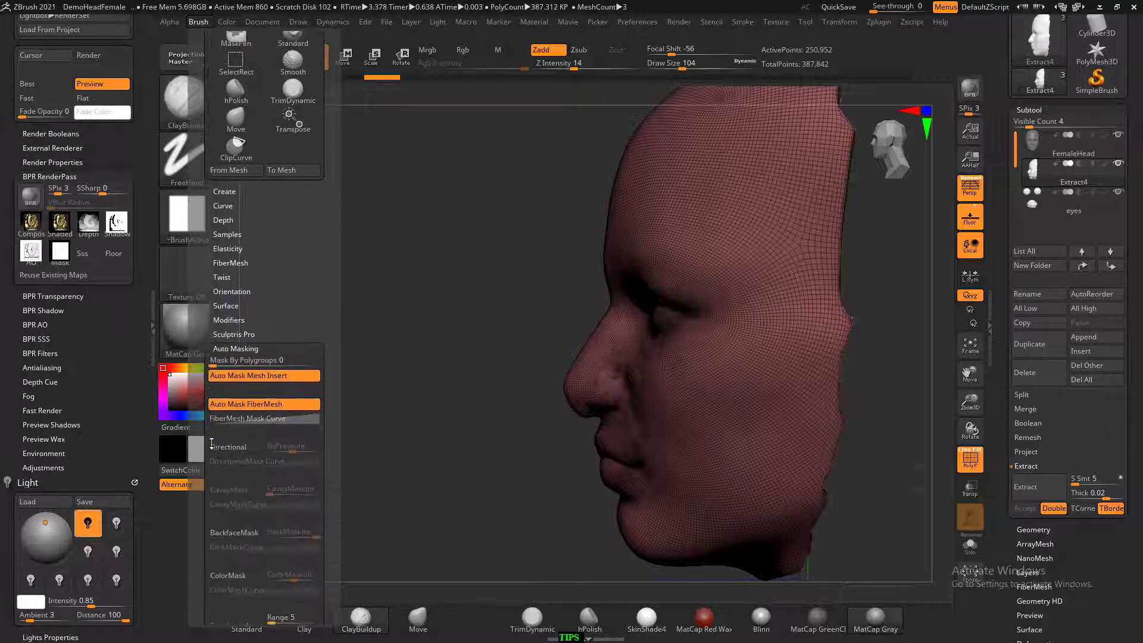
pyautogui.click(237, 537)
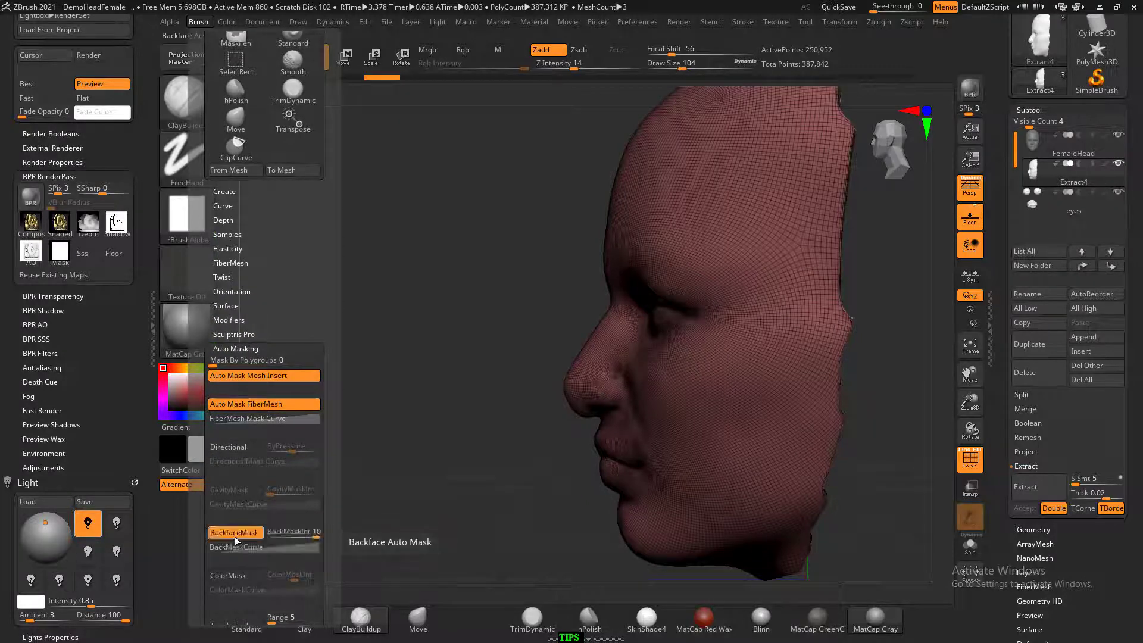
pyautogui.moveTo(446, 420); pyautogui.dragTo(552, 413)
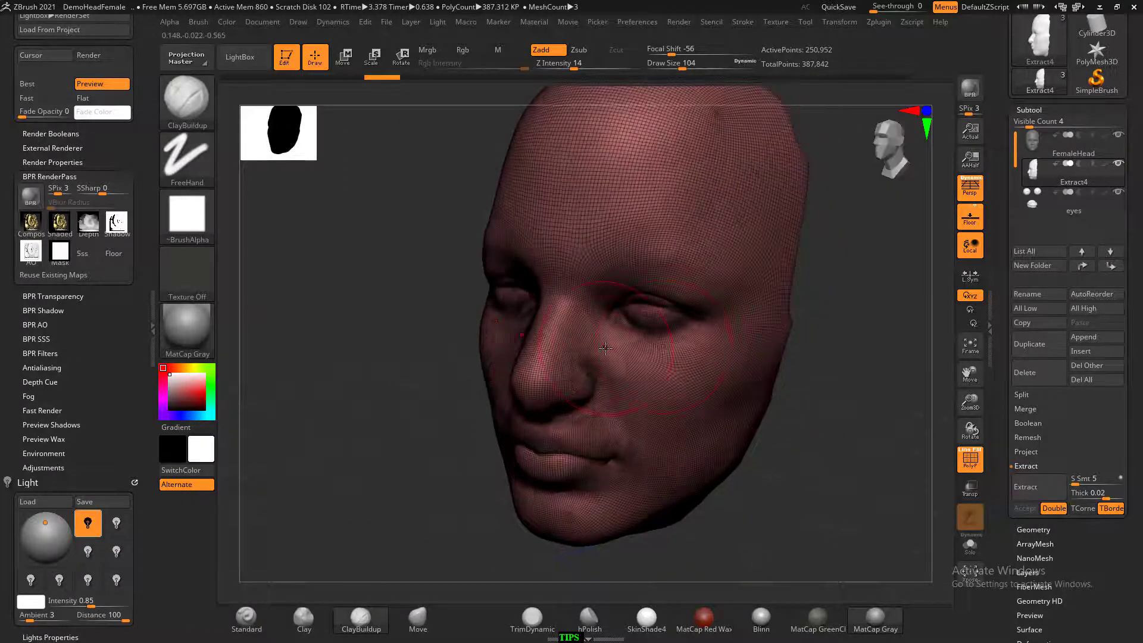
# Step: Hide half the head in side profile to inspect the eye and mouth interior
pyautogui.hotkey('shift', 'f')
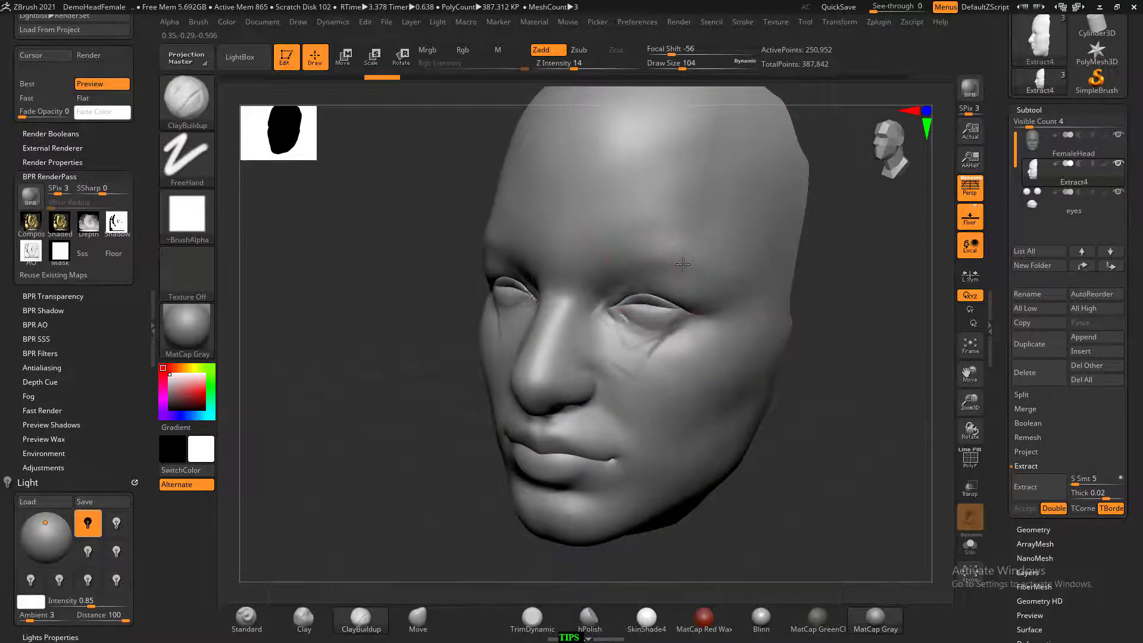
pyautogui.moveTo(848, 314); pyautogui.dragTo(905, 319)
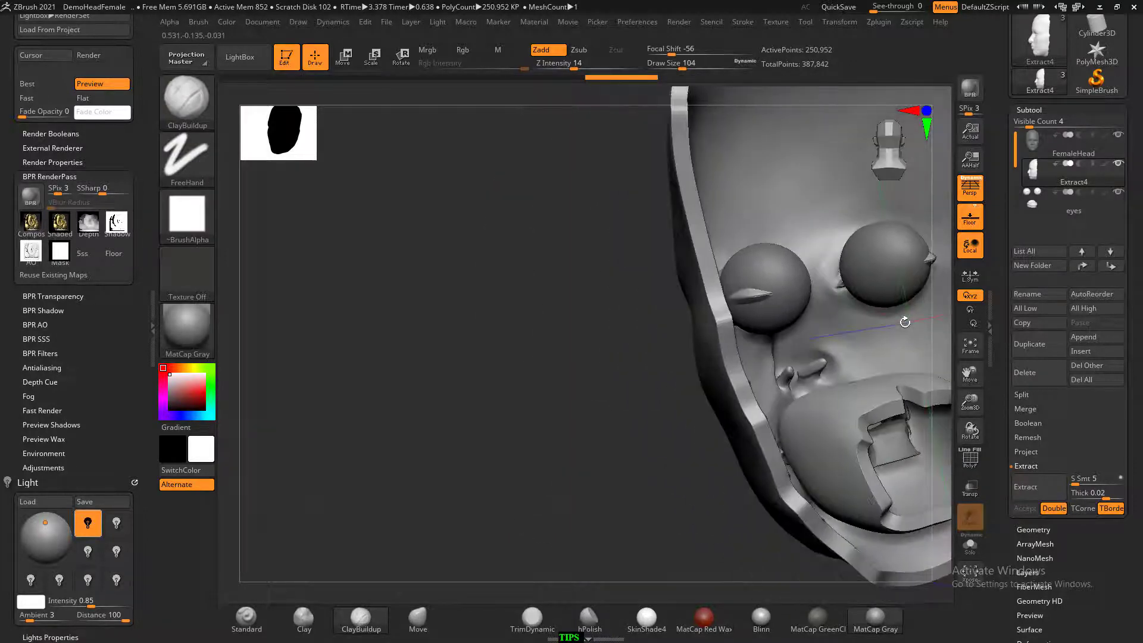
pyautogui.moveTo(842, 357)
pyautogui.mouseDown()
pyautogui.moveTo(605, 413)
pyautogui.moveTo(743, 355)
pyautogui.mouseUp()
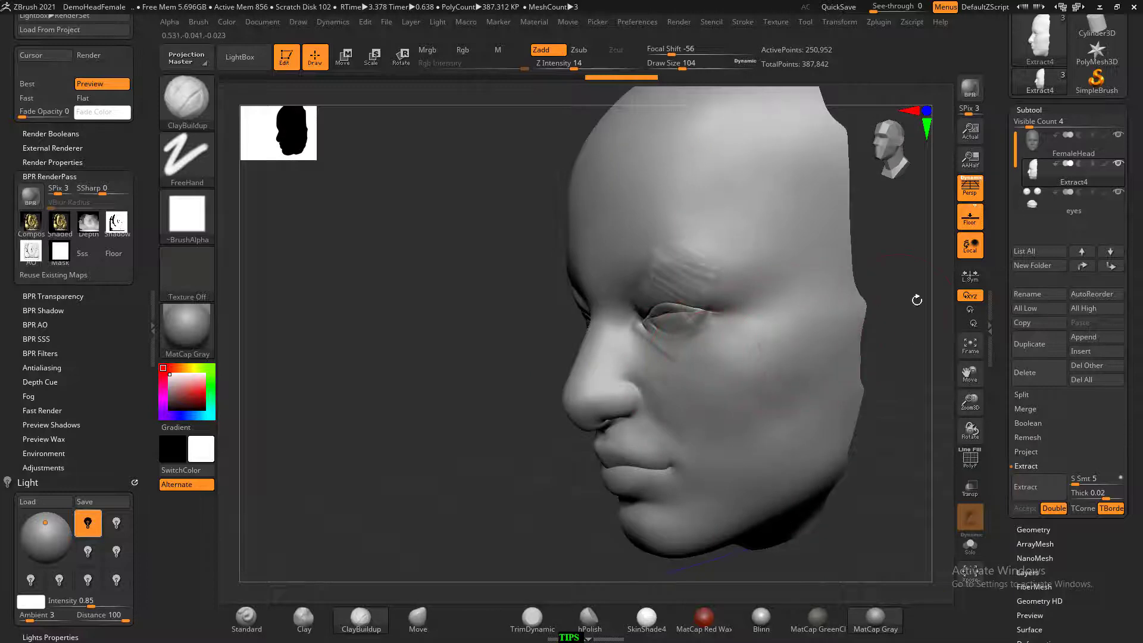
pyautogui.moveTo(917, 300); pyautogui.dragTo(893, 293)
pyautogui.hotkey('shift', 'f')
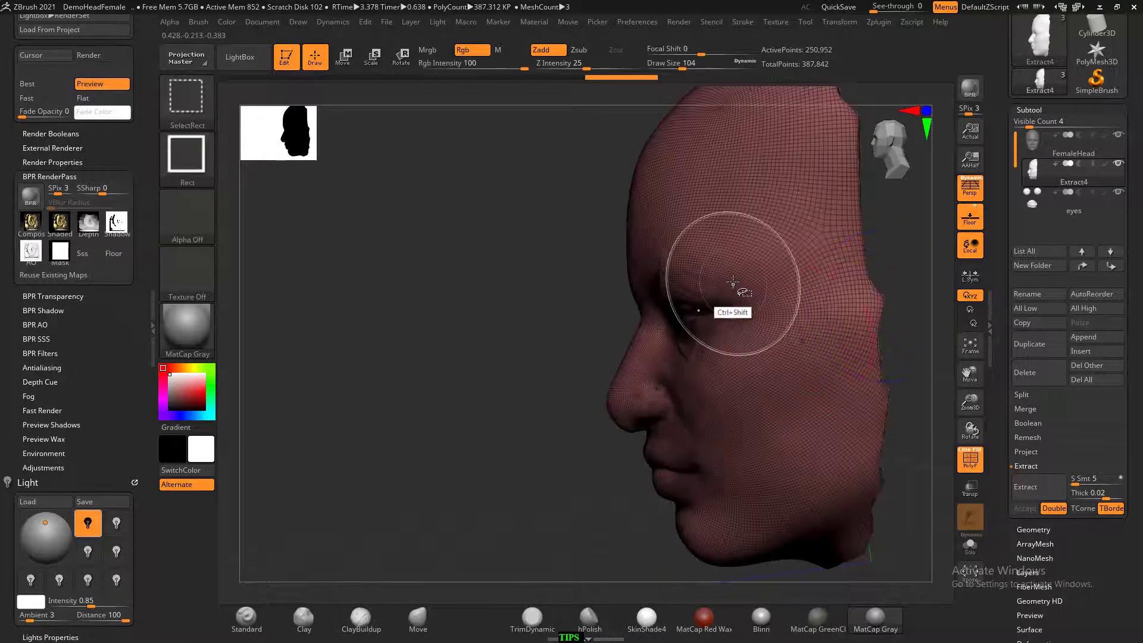
pyautogui.keyDown('ctrl'); pyautogui.keyDown('shift'); pyautogui.click(732, 284); pyautogui.keyUp('shift'); pyautogui.keyUp('ctrl')
pyautogui.moveTo(462, 400)
pyautogui.mouseDown()
pyautogui.moveTo(435, 394)
pyautogui.moveTo(461, 392)
pyautogui.moveTo(454, 431)
pyautogui.mouseUp()
pyautogui.keyDown('ctrl'); pyautogui.keyDown('shift'); pyautogui.click(455, 429); pyautogui.keyUp('shift'); pyautogui.keyUp('ctrl')
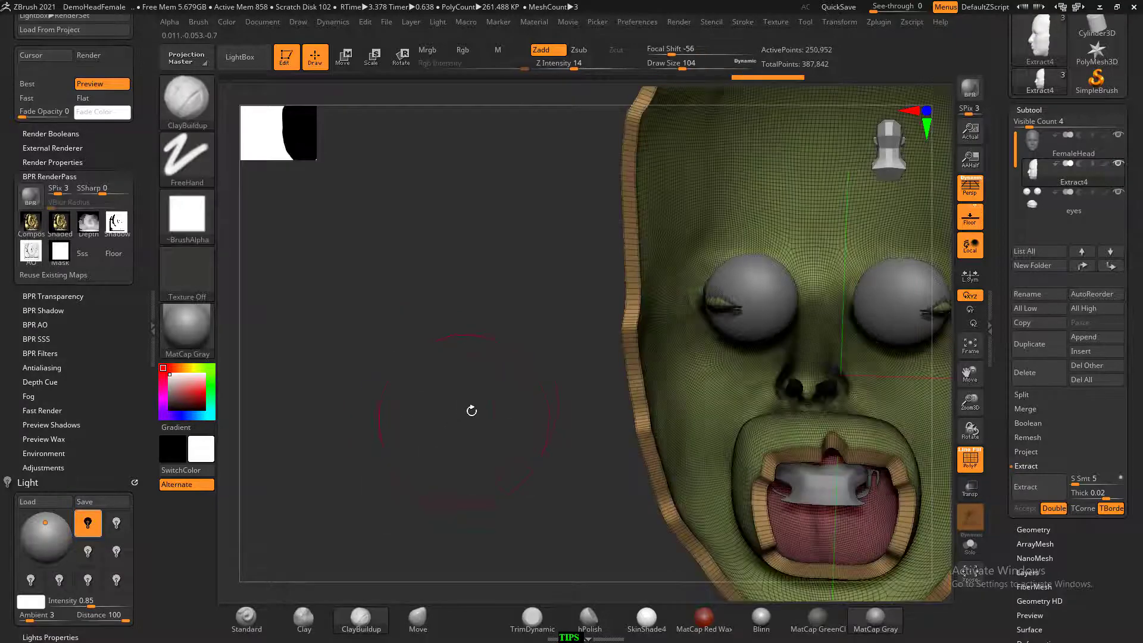
# Step: Isolate the right-eye area, check it from front and profile views, then reveal all
pyautogui.keyDown('ctrl'); pyautogui.keyDown('shift'); pyautogui.click(639, 321); pyautogui.keyUp('shift'); pyautogui.keyUp('ctrl')
pyautogui.moveTo(658, 331)
pyautogui.mouseDown()
pyautogui.moveTo(523, 383)
pyautogui.moveTo(716, 438)
pyautogui.mouseUp()
pyautogui.keyDown('shift'); pyautogui.moveTo(859, 431); pyautogui.dragTo(862, 434); pyautogui.keyUp('shift')
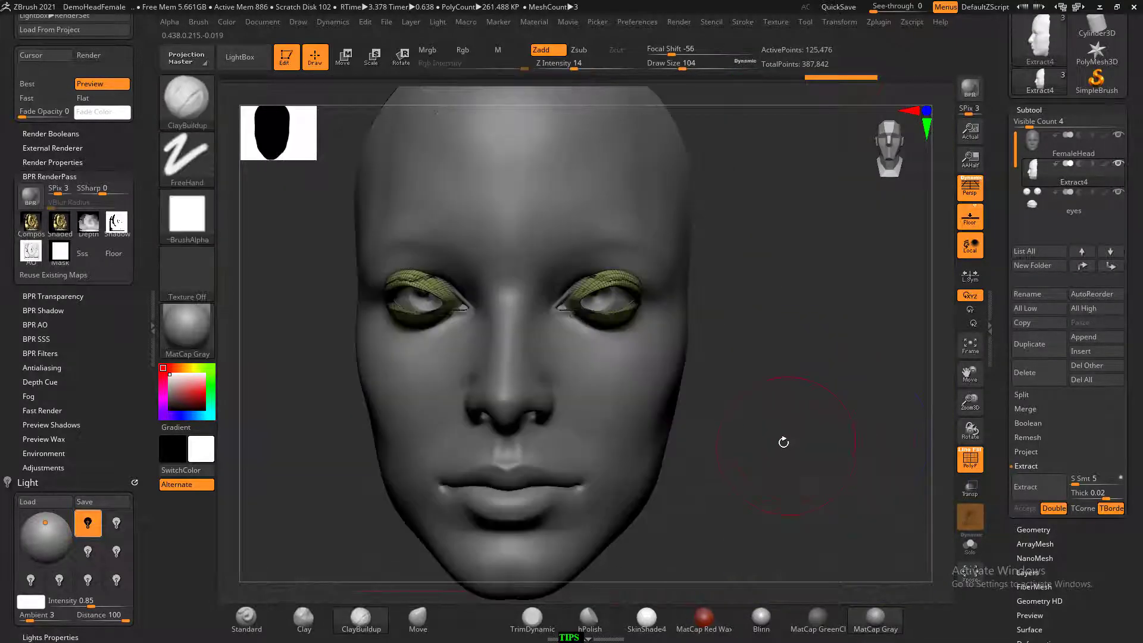
pyautogui.keyDown('ctrl'); pyautogui.keyDown('shift'); pyautogui.moveTo(616, 290); pyautogui.dragTo(619, 311); pyautogui.keyUp('shift'); pyautogui.keyUp('ctrl')
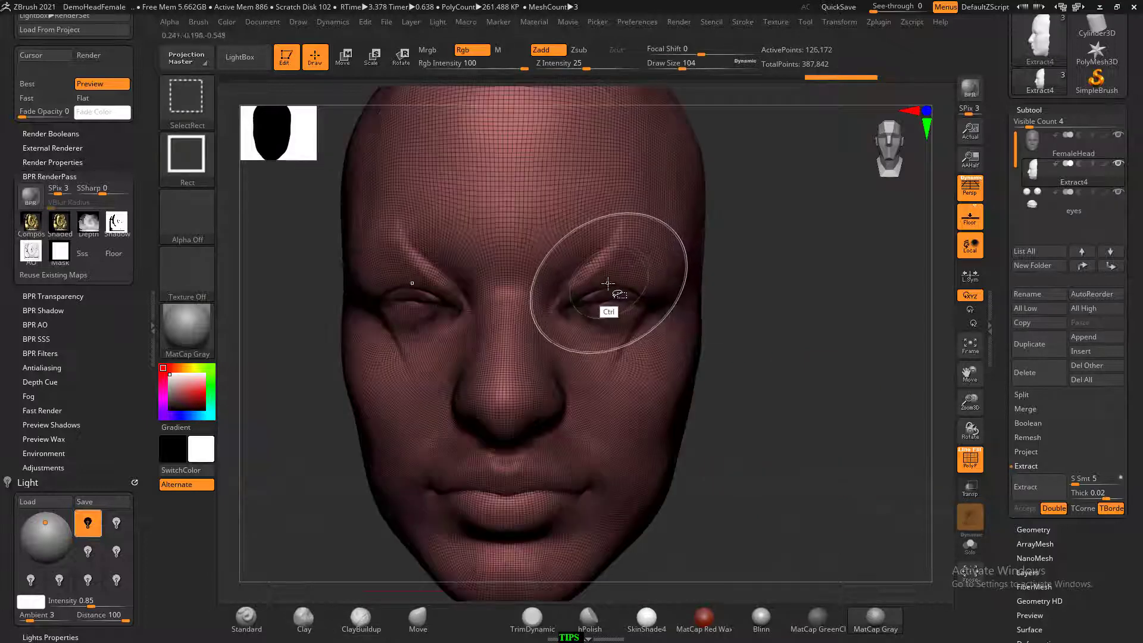
pyautogui.moveTo(848, 427); pyautogui.dragTo(800, 439)
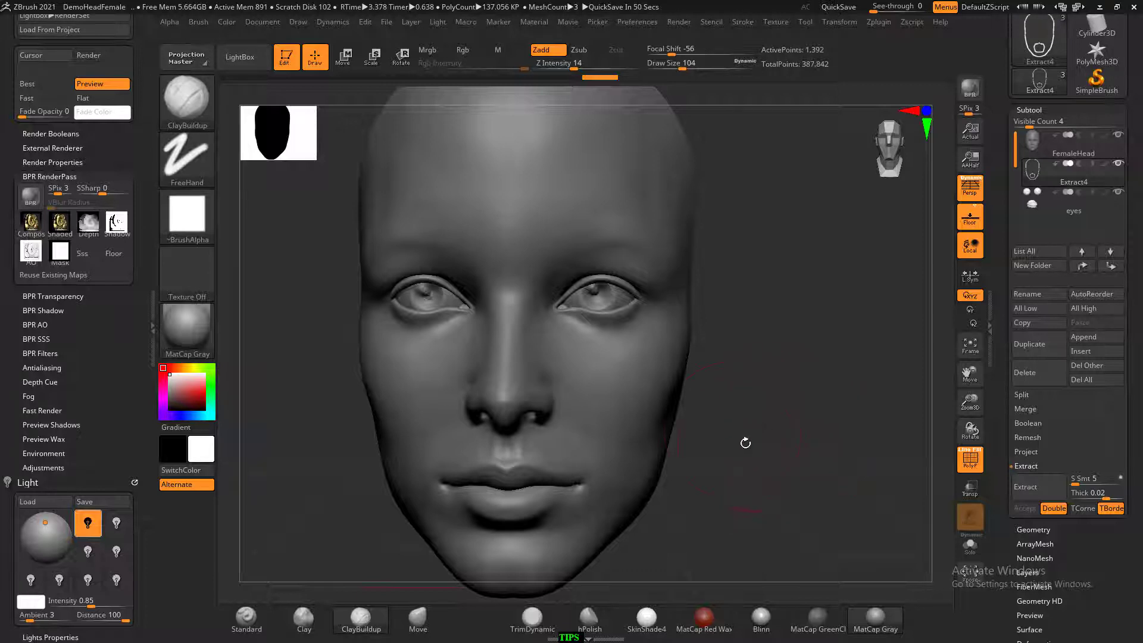
pyautogui.moveTo(745, 443); pyautogui.dragTo(484, 463)
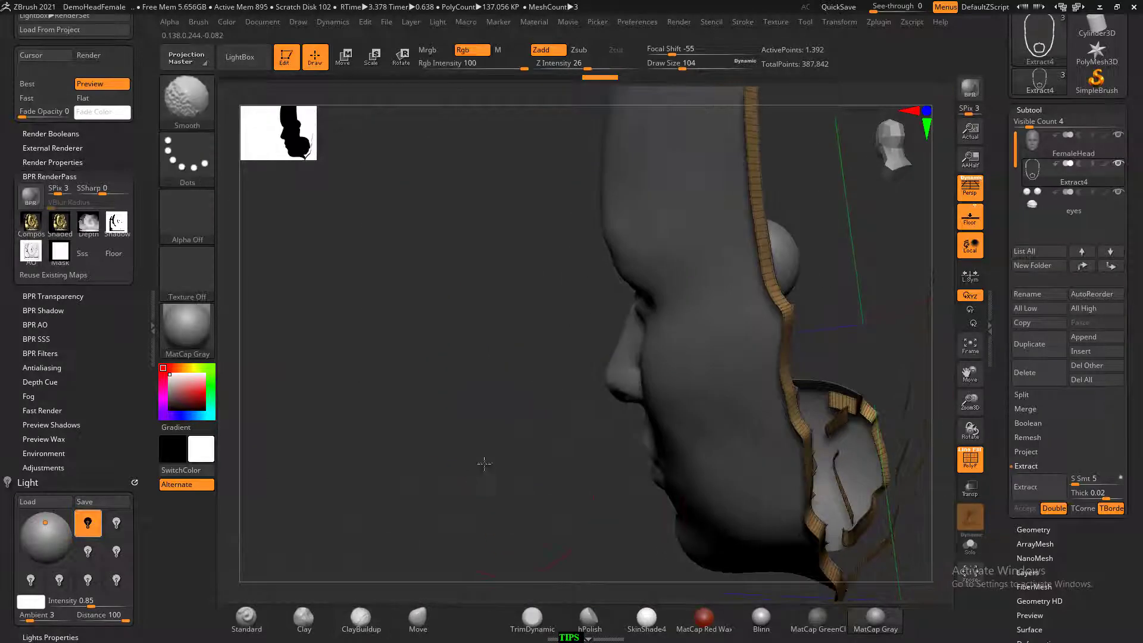
pyautogui.keyDown('ctrl'); pyautogui.keyDown('shift'); pyautogui.click(822, 466); pyautogui.keyUp('shift'); pyautogui.keyUp('ctrl')
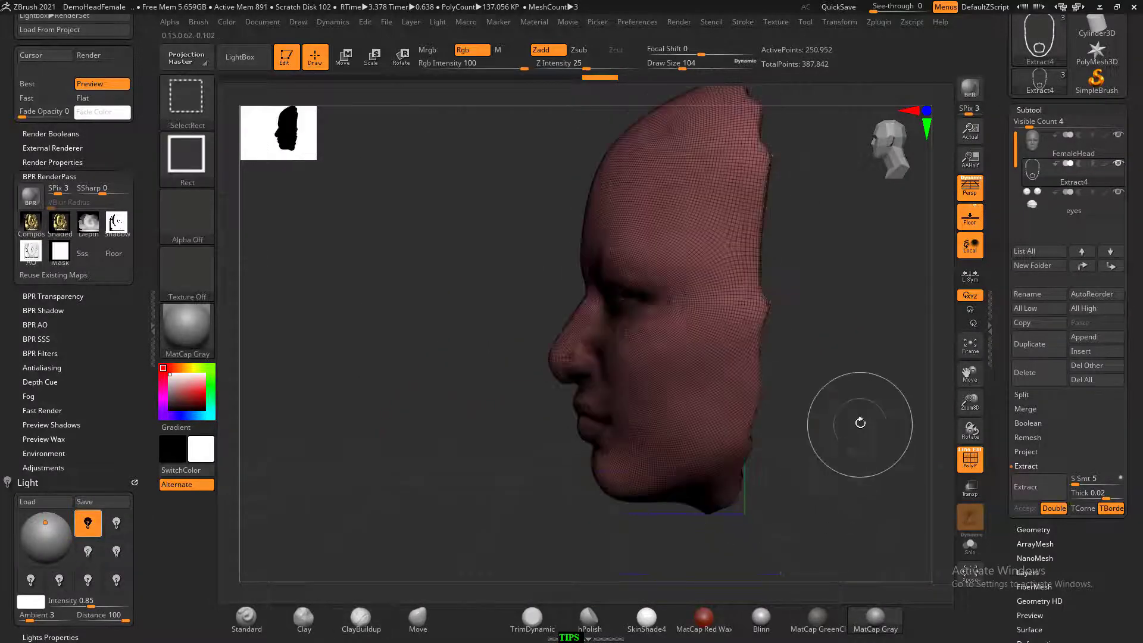
pyautogui.moveTo(860, 423)
pyautogui.keyDown('shift'); pyautogui.mouseDown()
pyautogui.moveTo(886, 464)
pyautogui.moveTo(854, 424)
pyautogui.mouseUp(); pyautogui.keyUp('shift')
pyautogui.hotkey('shift', 'f')
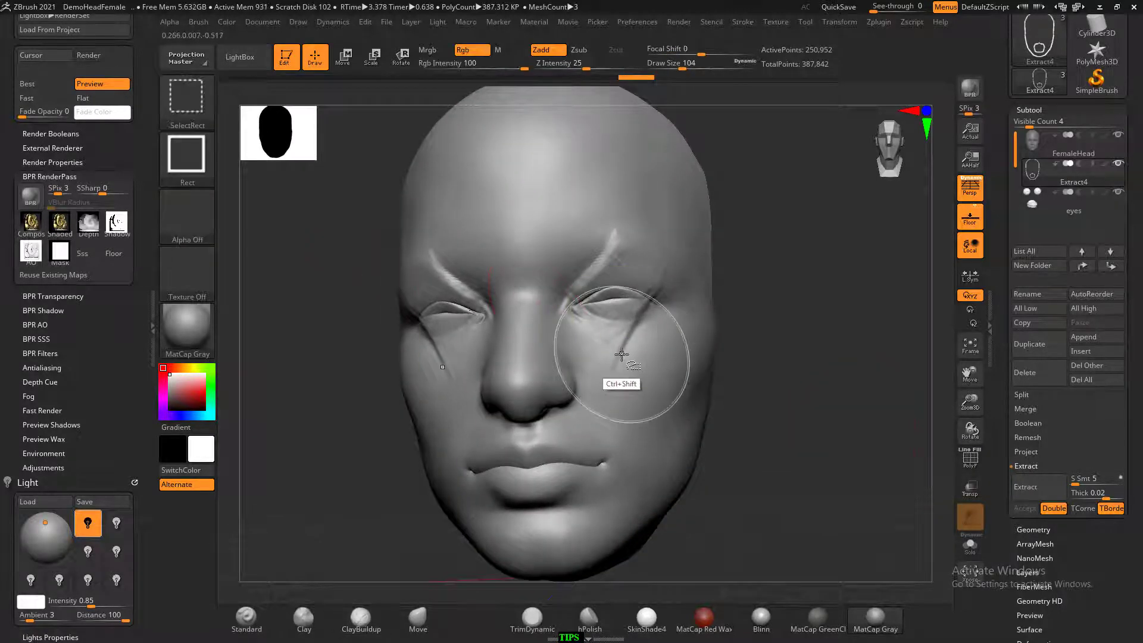
pyautogui.keyDown('ctrl'); pyautogui.keyDown('shift'); pyautogui.click(672, 374); pyautogui.keyUp('shift'); pyautogui.keyUp('ctrl')
# Step: Hide parts of the head to inspect the hollow mask interior from behind, then show all
pyautogui.keyDown('ctrl'); pyautogui.keyDown('shift'); pyautogui.click(811, 357); pyautogui.keyUp('shift'); pyautogui.keyUp('ctrl')
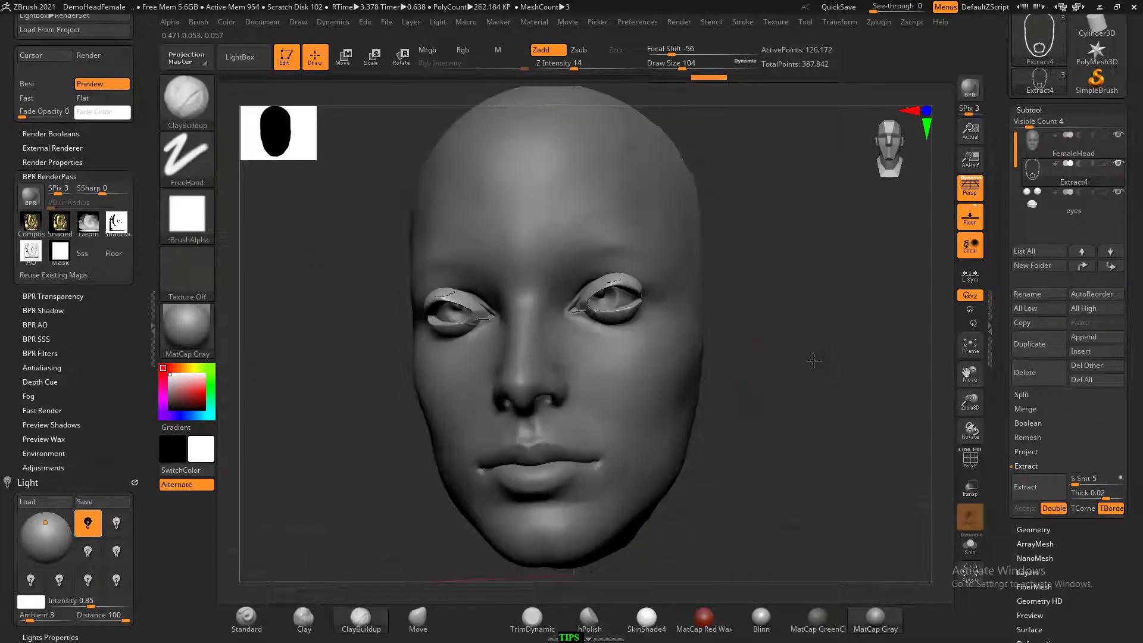
pyautogui.moveTo(811, 358); pyautogui.dragTo(773, 369)
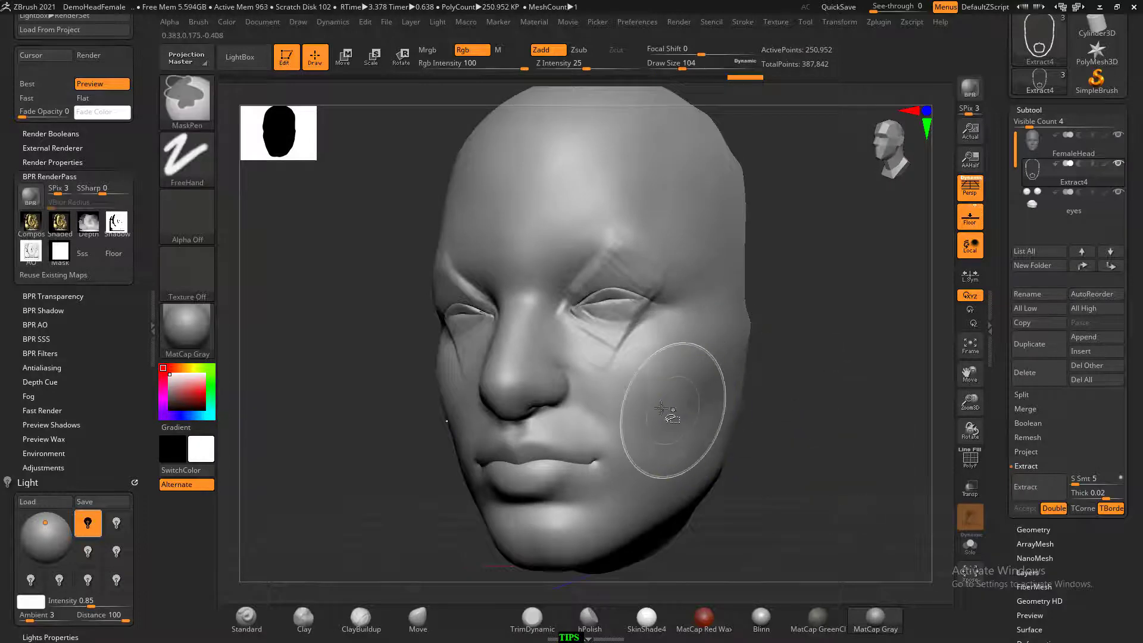
pyautogui.keyDown('ctrl'); pyautogui.keyDown('shift'); pyautogui.click(698, 394); pyautogui.keyUp('shift'); pyautogui.keyUp('ctrl')
pyautogui.moveTo(699, 394); pyautogui.dragTo(690, 404)
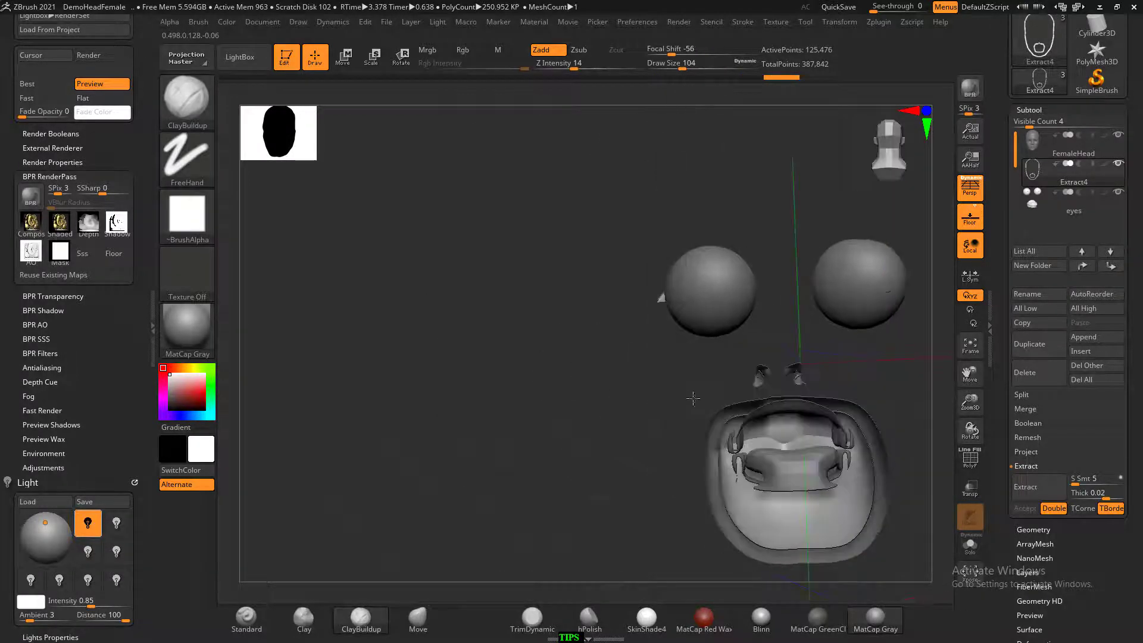
pyautogui.keyDown('ctrl'); pyautogui.keyDown('shift'); pyautogui.click(689, 403); pyautogui.keyUp('shift'); pyautogui.keyUp('ctrl')
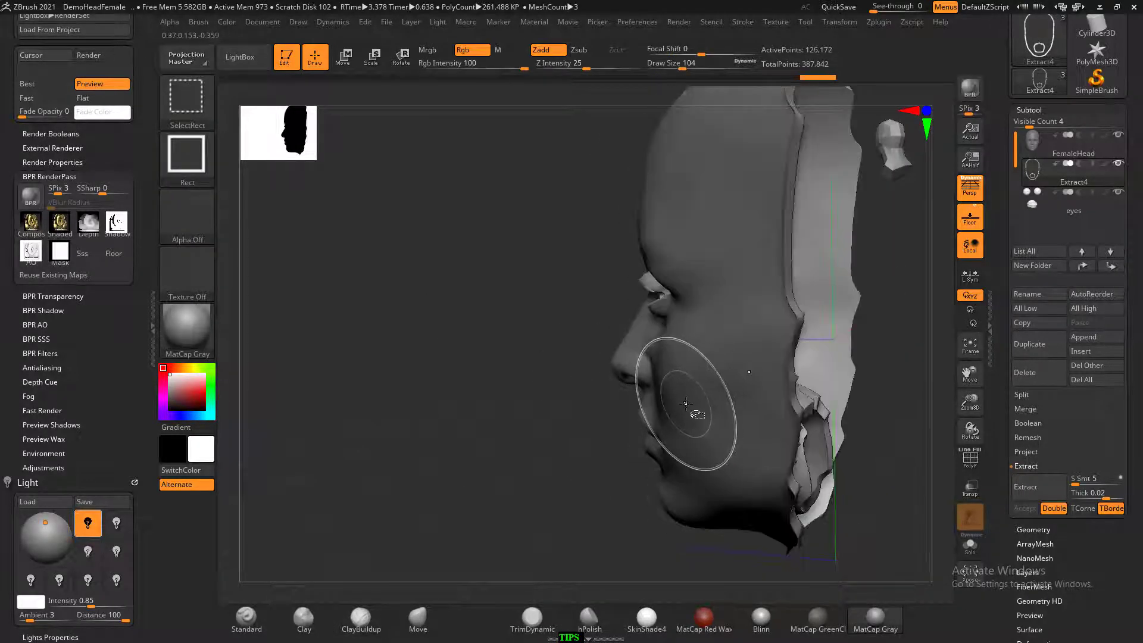
pyautogui.moveTo(601, 395)
pyautogui.mouseDown()
pyautogui.moveTo(543, 406)
pyautogui.moveTo(619, 397)
pyautogui.mouseUp()
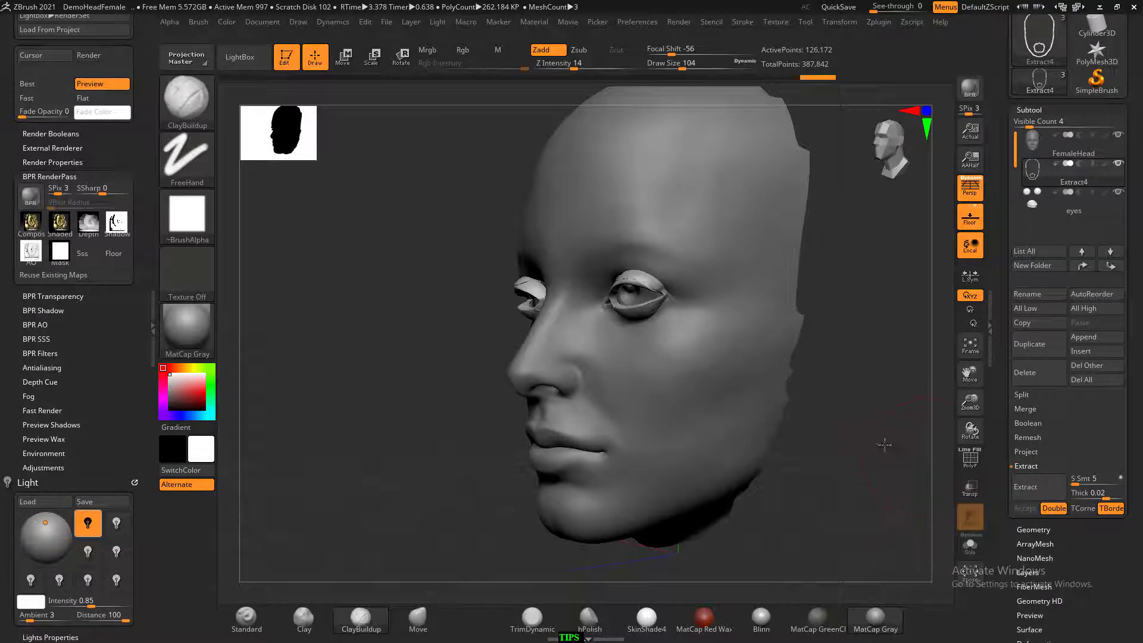
pyautogui.moveTo(884, 444); pyautogui.dragTo(870, 444)
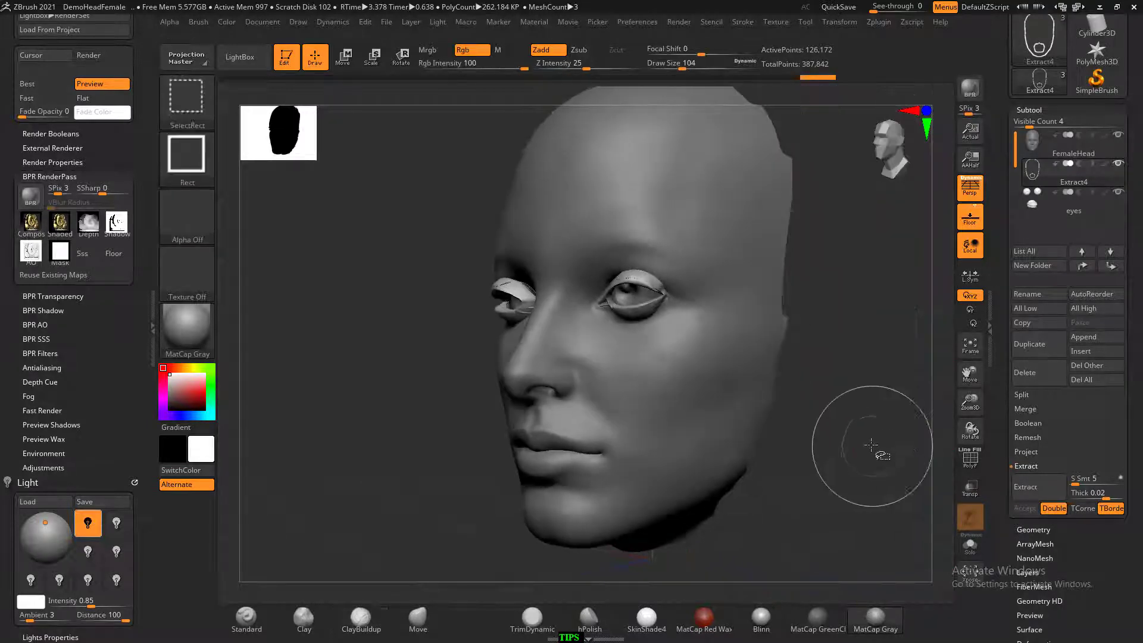
pyautogui.keyDown('ctrl'); pyautogui.keyDown('shift'); pyautogui.click(871, 444); pyautogui.keyUp('shift'); pyautogui.keyUp('ctrl')
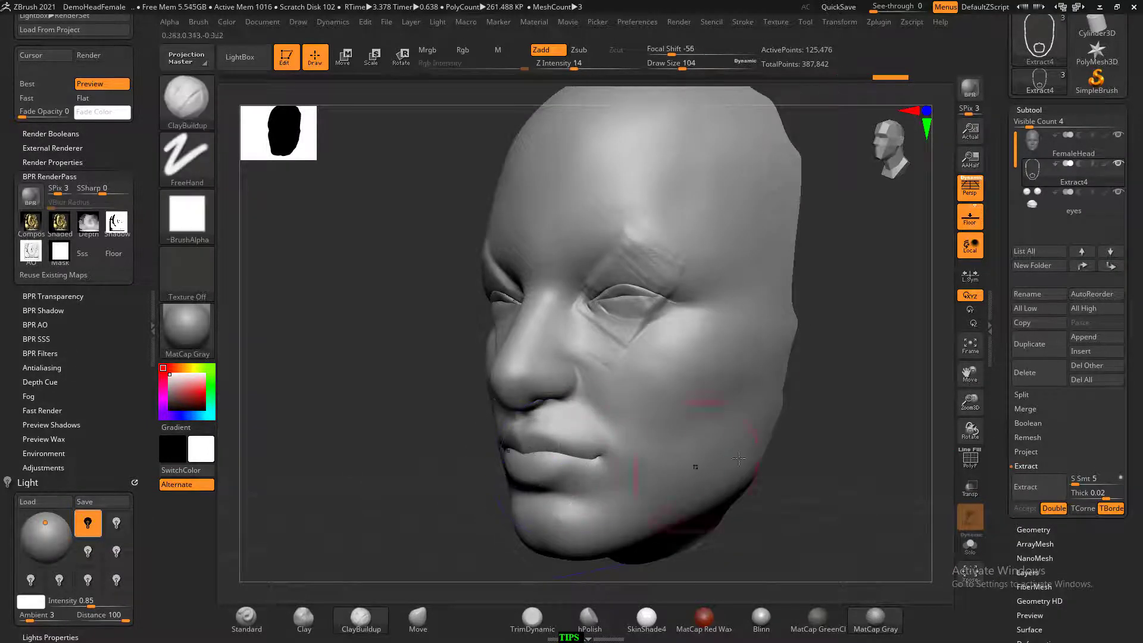
# Step: Smooth the front of the mask, isolate the eye area, then reveal the whole mesh
pyautogui.moveTo(738, 458); pyautogui.dragTo(794, 457)
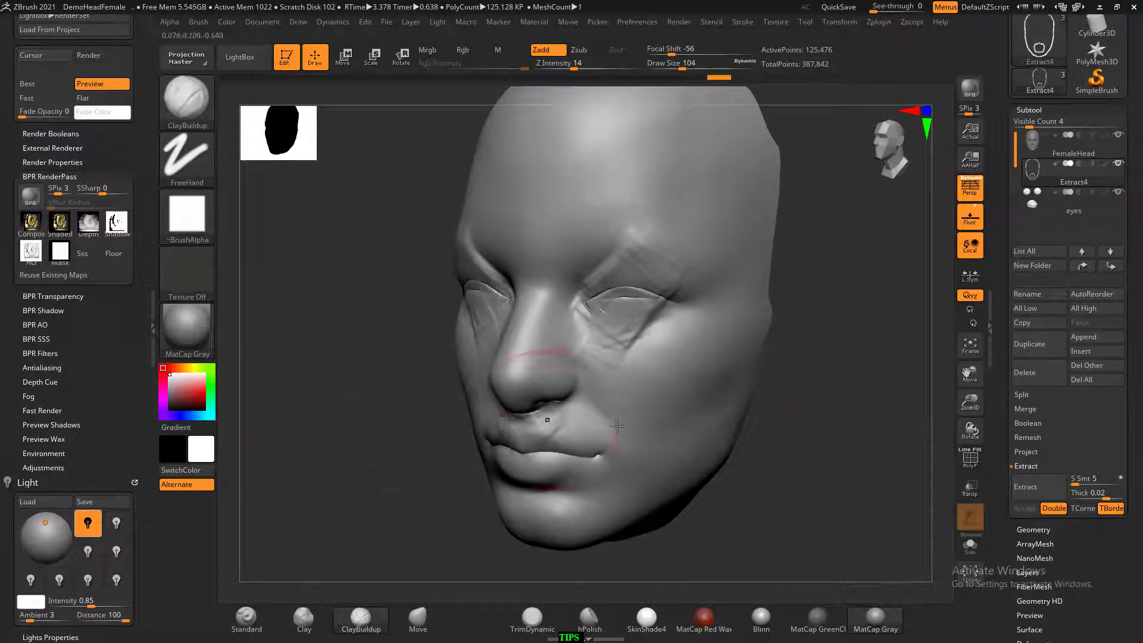
pyautogui.keyDown('shift'); pyautogui.moveTo(581, 432); pyautogui.dragTo(524, 483, button='right'); pyautogui.keyUp('shift')
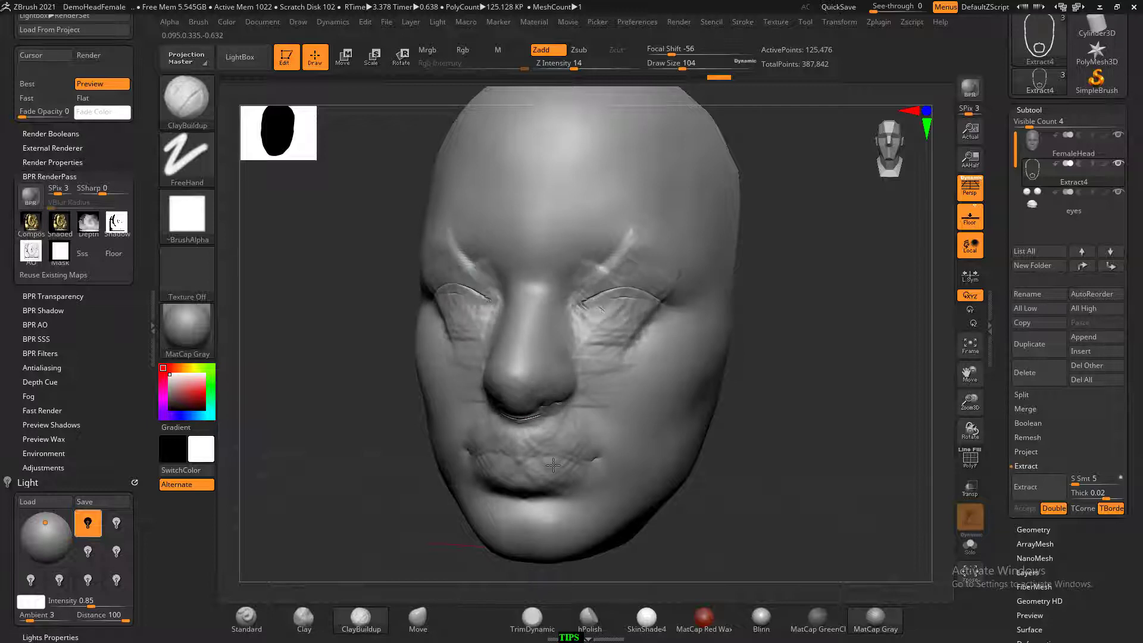
pyautogui.press('shift')
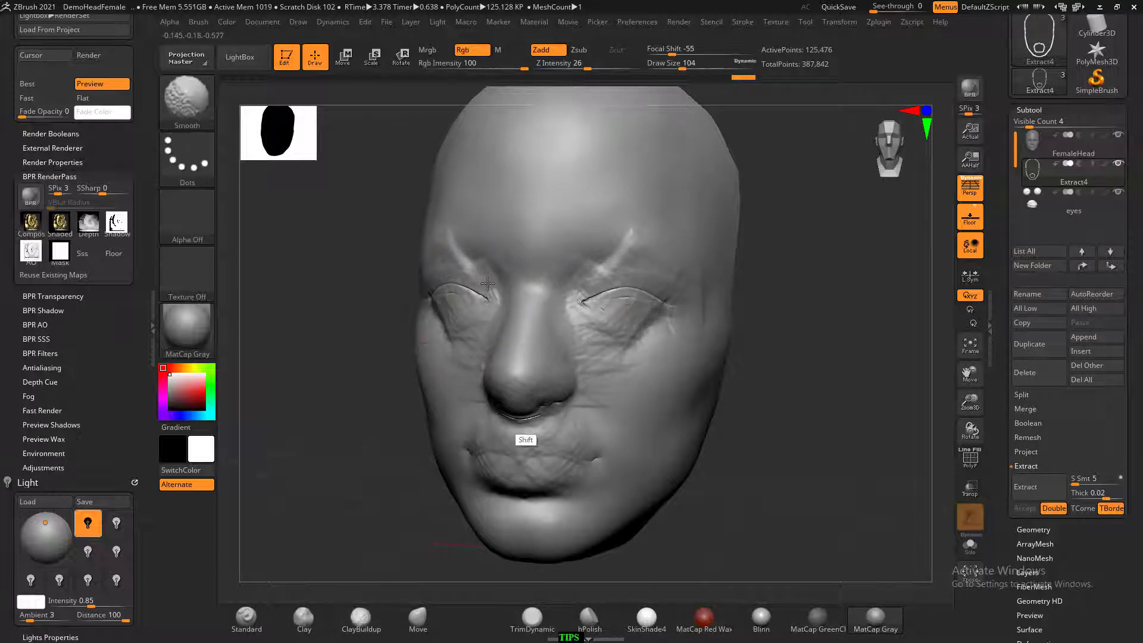
pyautogui.moveTo(806, 420); pyautogui.dragTo(809, 423)
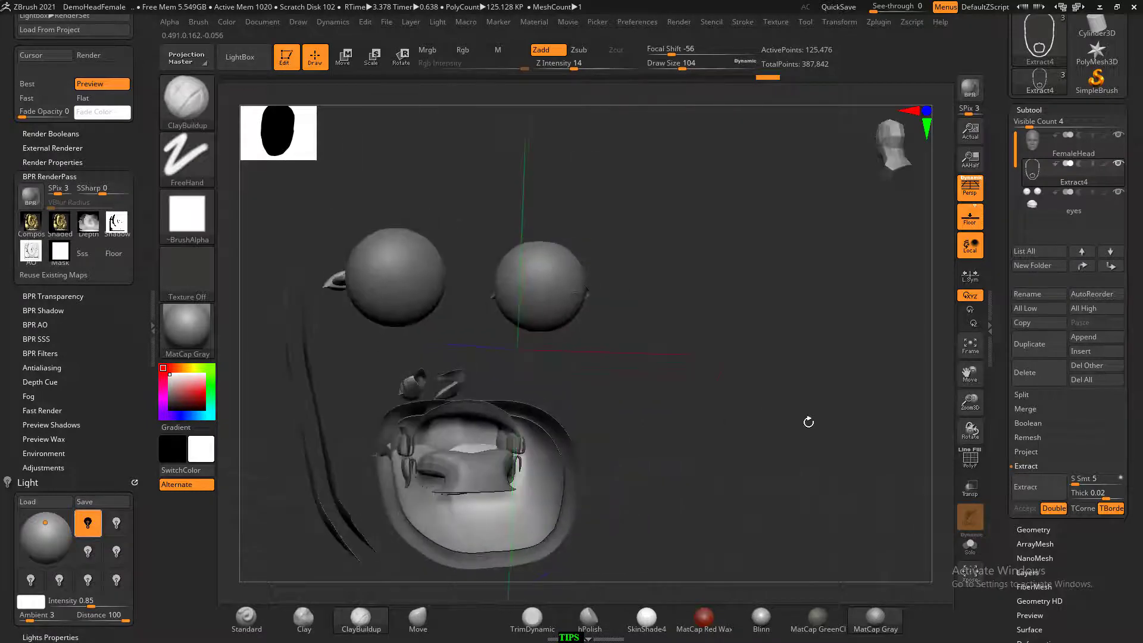
pyautogui.hotkey('ctrl', 'shift')
pyautogui.keyDown('ctrl'); pyautogui.keyDown('shift'); pyautogui.click(821, 463); pyautogui.keyUp('shift'); pyautogui.keyUp('ctrl')
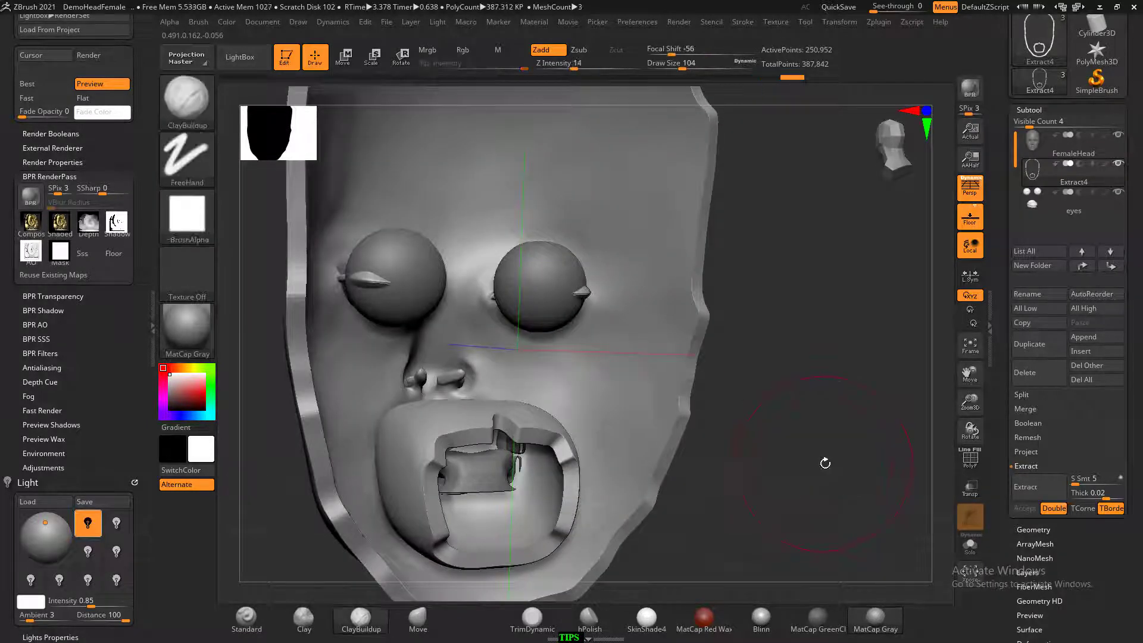
pyautogui.keyDown('ctrl'); pyautogui.keyDown('shift'); pyautogui.moveTo(620, 393); pyautogui.dragTo(500, 408); pyautogui.keyUp('shift'); pyautogui.keyUp('ctrl')
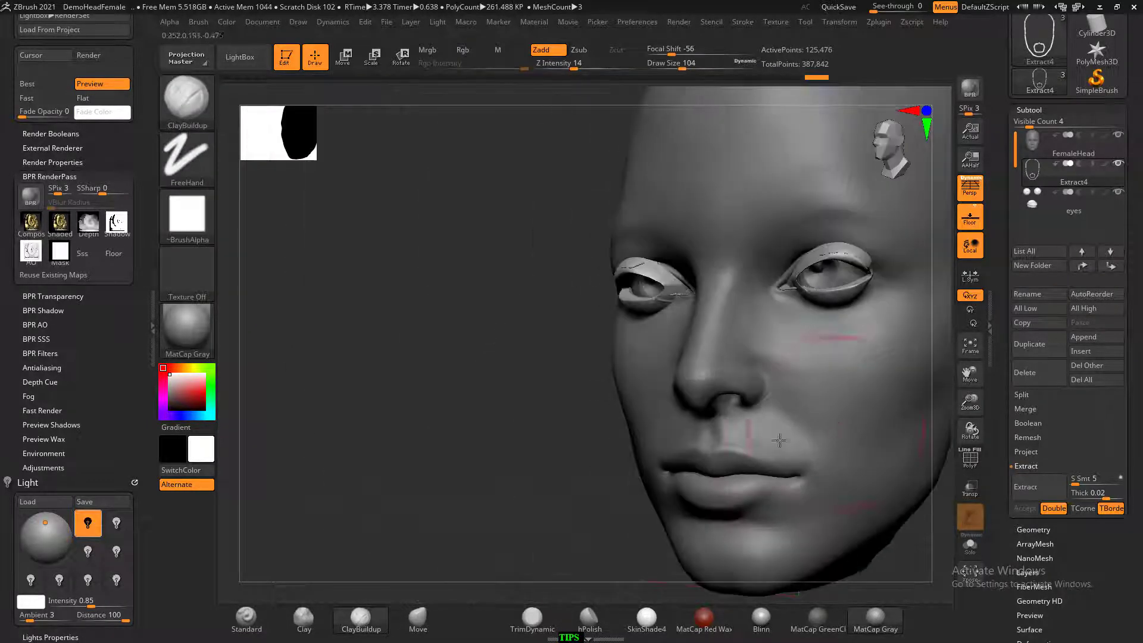
pyautogui.press('shift')
pyautogui.keyDown('ctrl'); pyautogui.keyDown('shift'); pyautogui.moveTo(631, 280); pyautogui.dragTo(706, 284); pyautogui.keyUp('shift'); pyautogui.keyUp('ctrl')
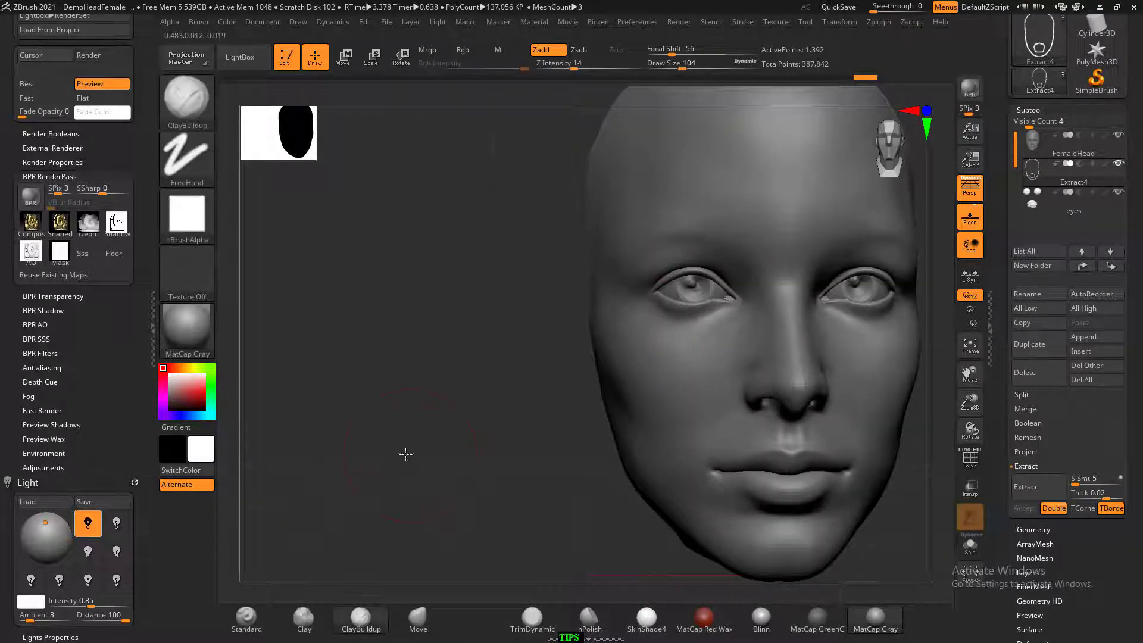
pyautogui.moveTo(403, 454)
pyautogui.mouseDown()
pyautogui.moveTo(371, 454)
pyautogui.moveTo(563, 502)
pyautogui.mouseUp()
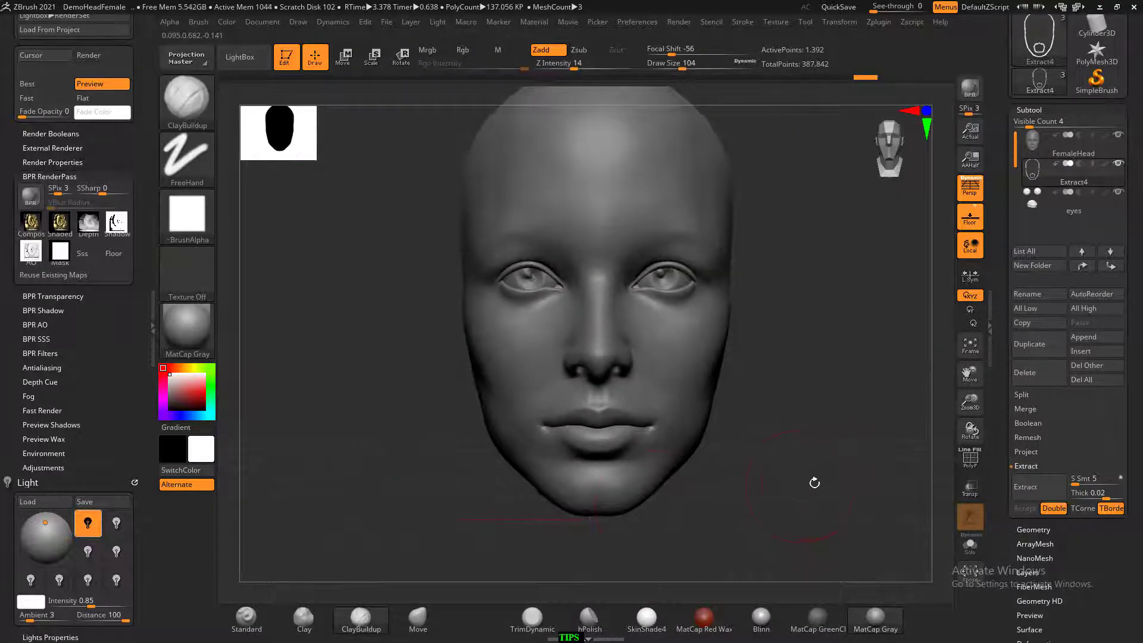
pyautogui.moveTo(814, 483); pyautogui.dragTo(735, 477)
pyautogui.keyDown('ctrl'); pyautogui.keyDown('shift'); pyautogui.click(760, 473); pyautogui.keyUp('shift'); pyautogui.keyUp('ctrl')
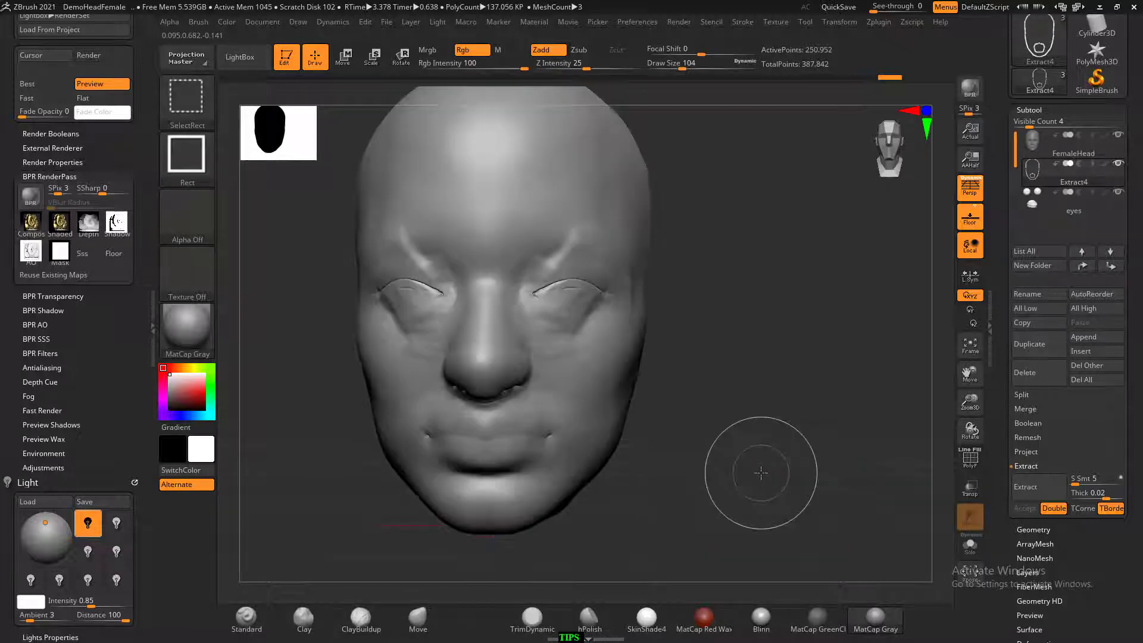